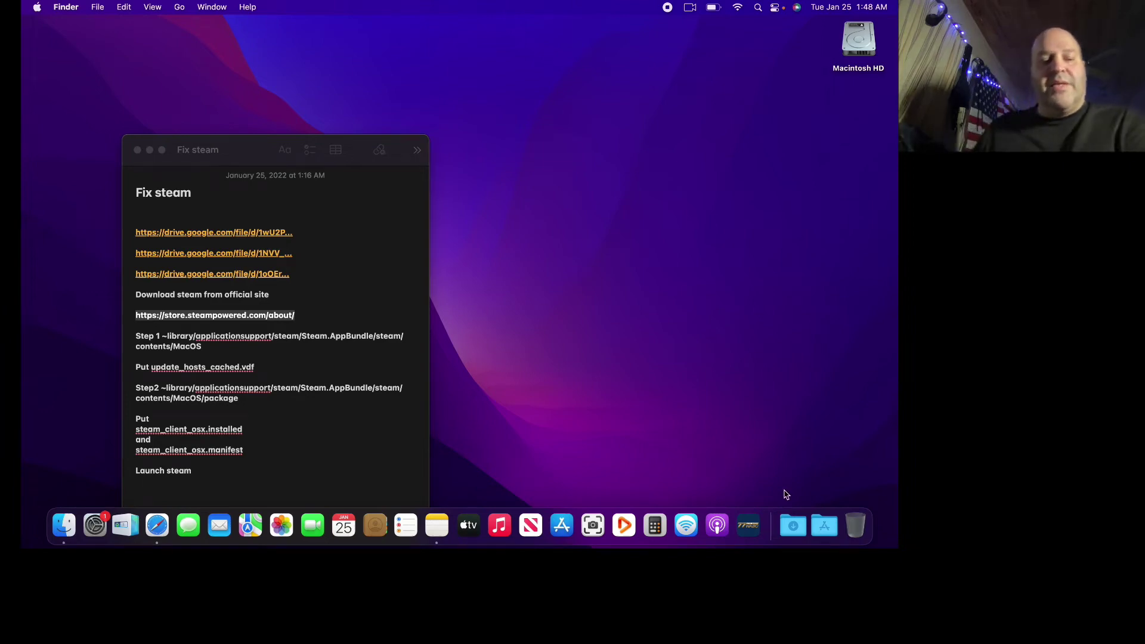
- Launch Steam from the Applications folder to check its update, dismiss the alert and cancel the update
{"action": "left_click", "coordinate": [823, 524]}
{"action": "scroll", "coordinate": [684, 421], "scroll_direction": "down", "scroll_amount": 3}
{"action": "scroll", "coordinate": [685, 421], "scroll_direction": "down", "scroll_amount": 3}
{"action": "left_click", "coordinate": [452, 375]}
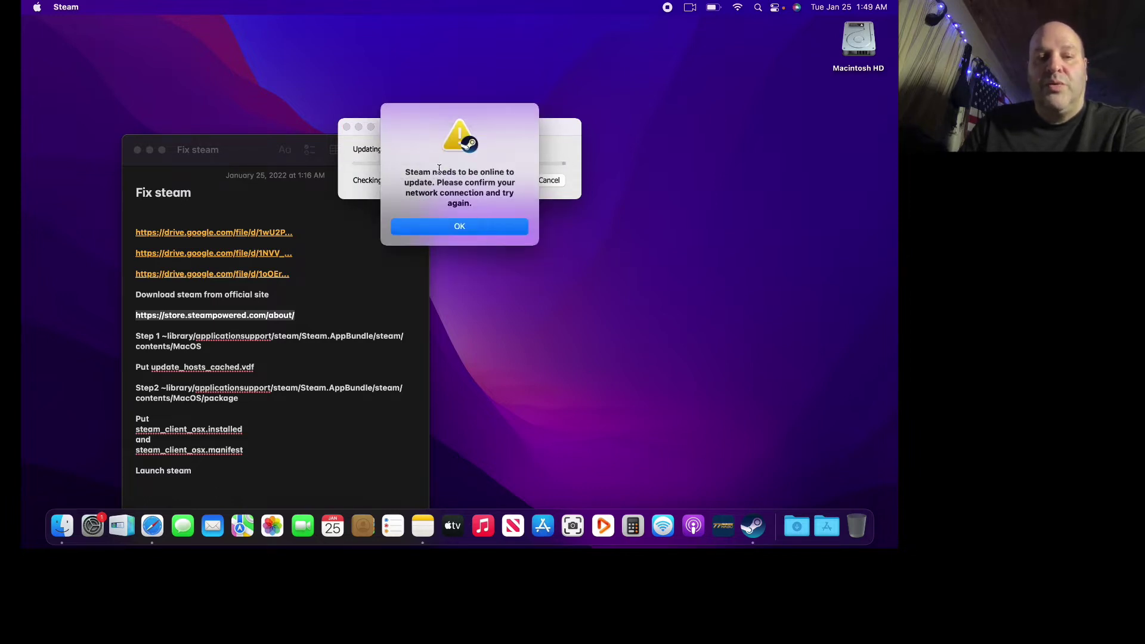
{"action": "left_click_drag", "start_coordinate": [490, 124], "coordinate": [566, 247]}
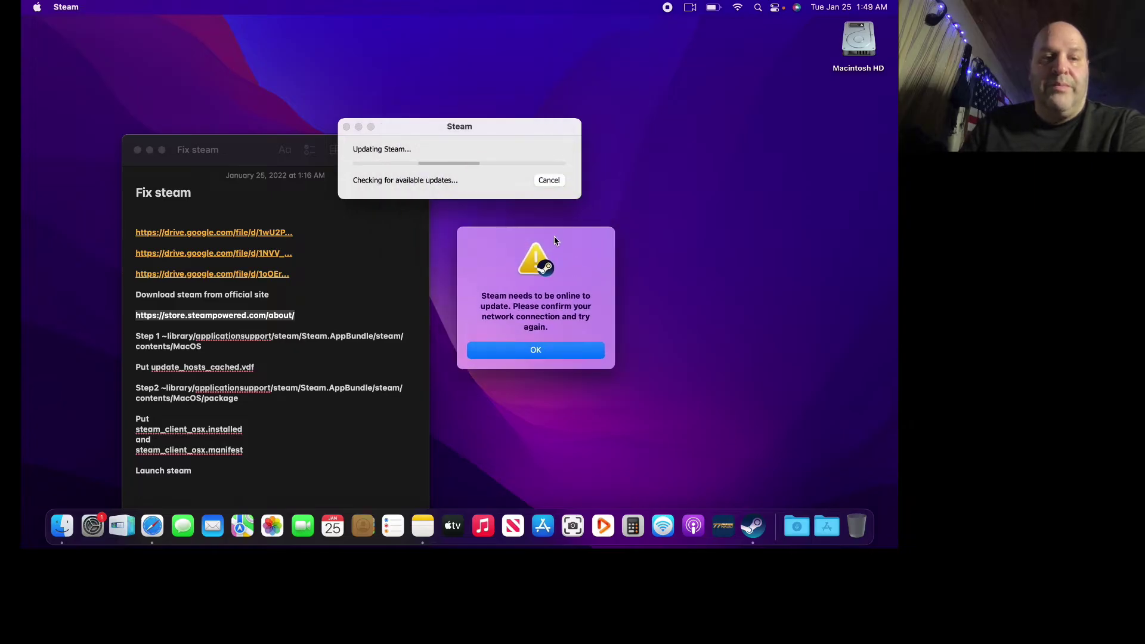
{"action": "left_click", "coordinate": [537, 350]}
{"action": "left_click", "coordinate": [544, 182]}
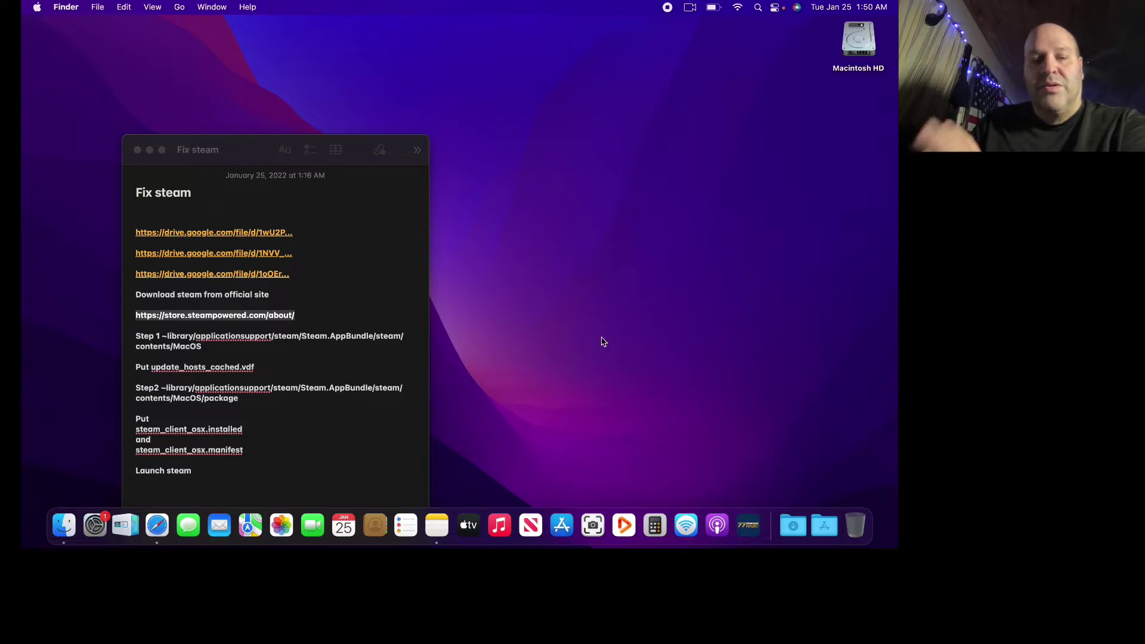
- Move the Fix steam note toward the middle of the desktop and check the files in Downloads
{"action": "left_click_drag", "start_coordinate": [259, 159], "coordinate": [459, 122]}
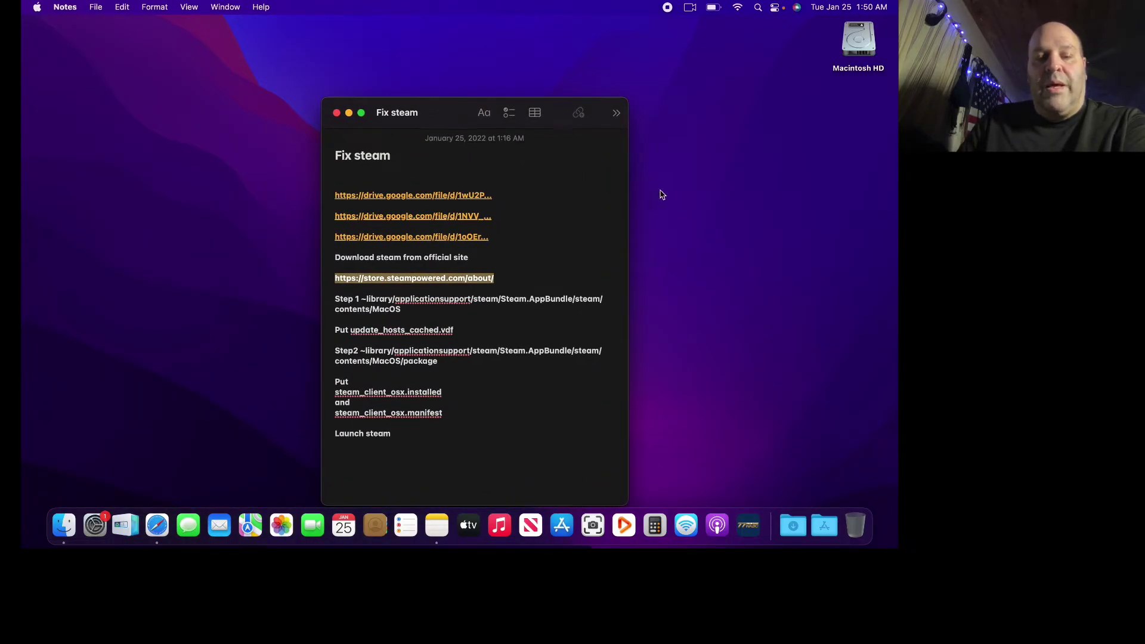
{"action": "left_click", "coordinate": [793, 524]}
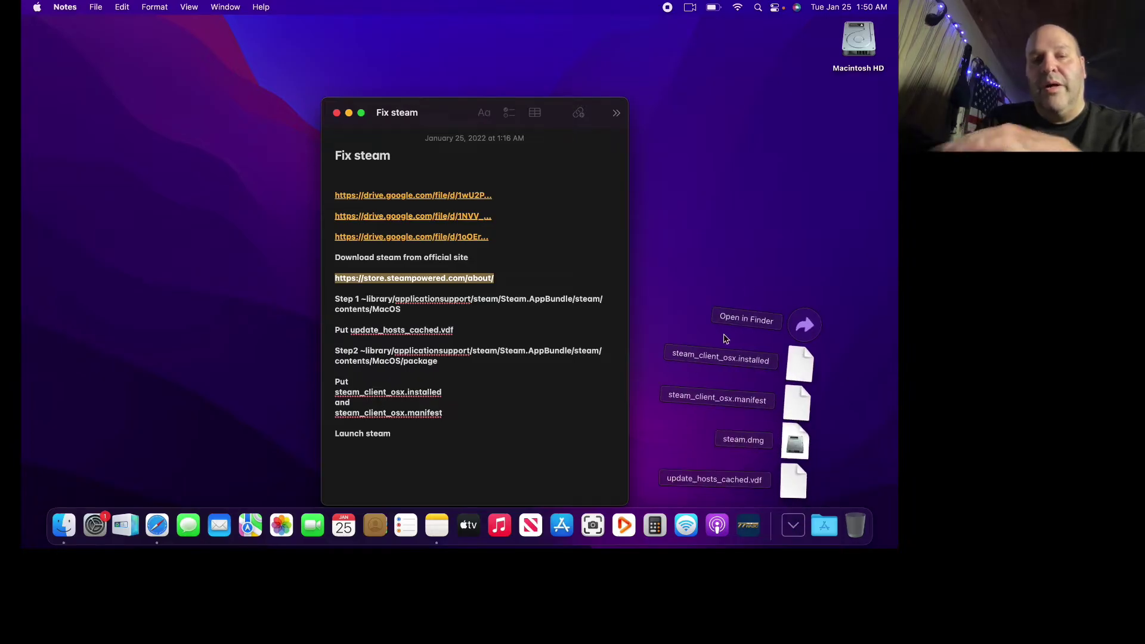
{"action": "left_click", "coordinate": [801, 276]}
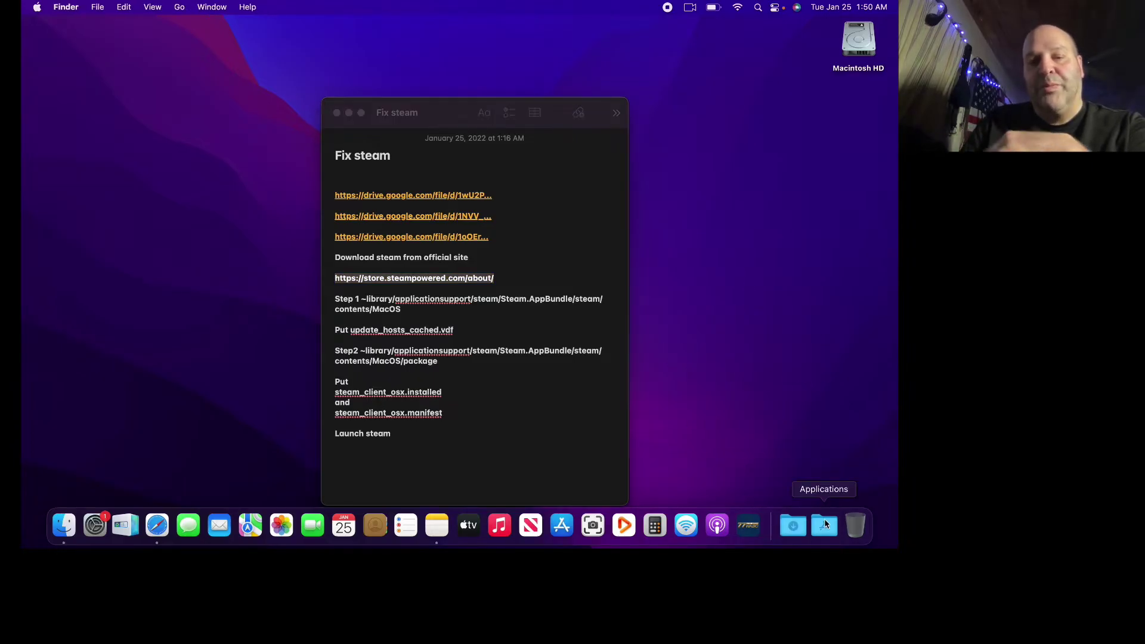
- Uninstall Steam and all its related files with AppCleaner, and close AppCleaner
{"action": "left_click", "coordinate": [824, 525]}
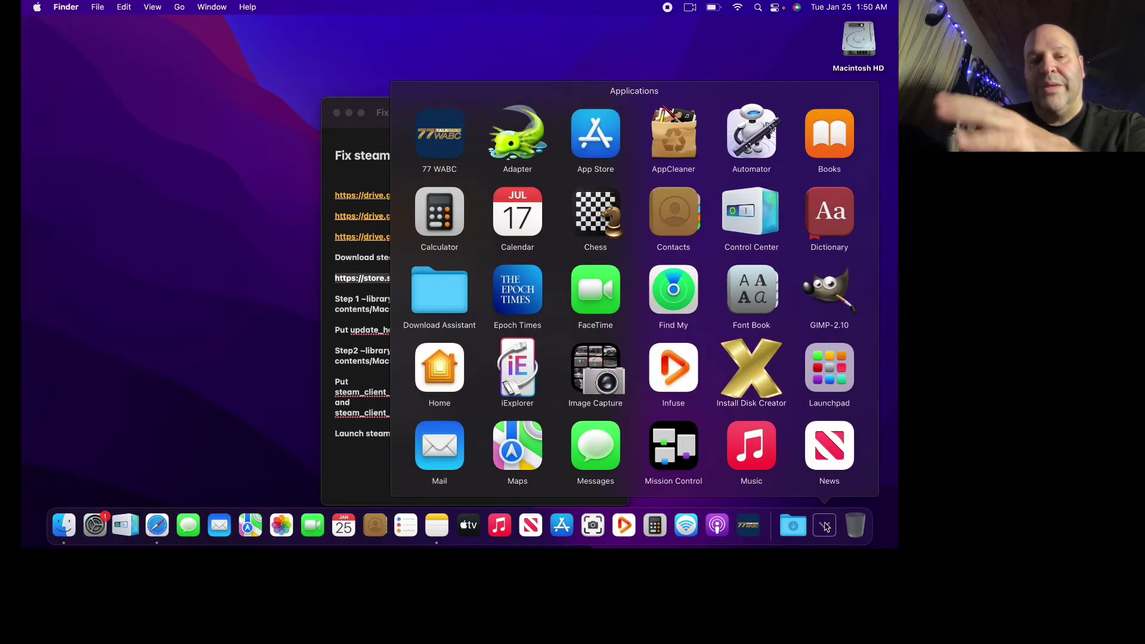
{"action": "left_click", "coordinate": [673, 134]}
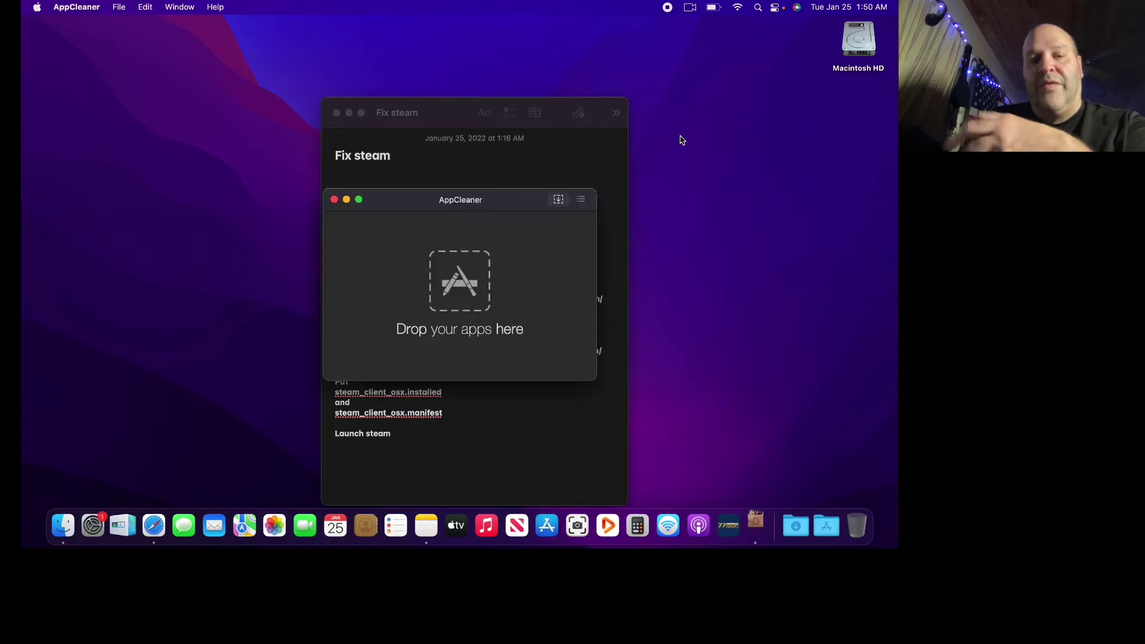
{"action": "left_click", "coordinate": [580, 199]}
{"action": "left_click", "coordinate": [507, 299]}
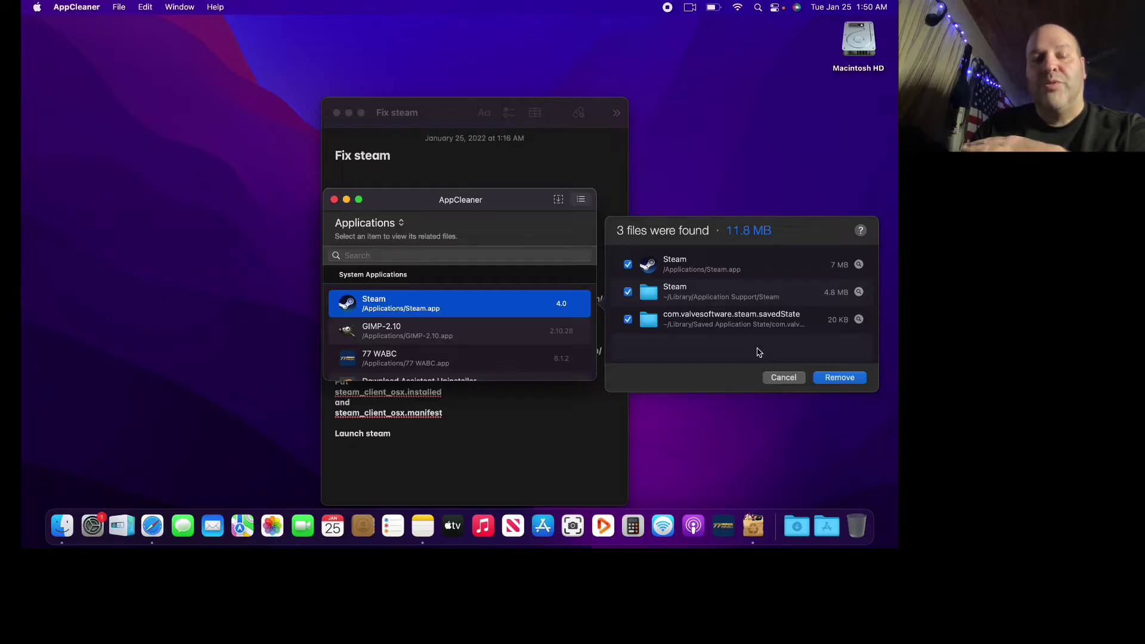
{"action": "left_click", "coordinate": [834, 378]}
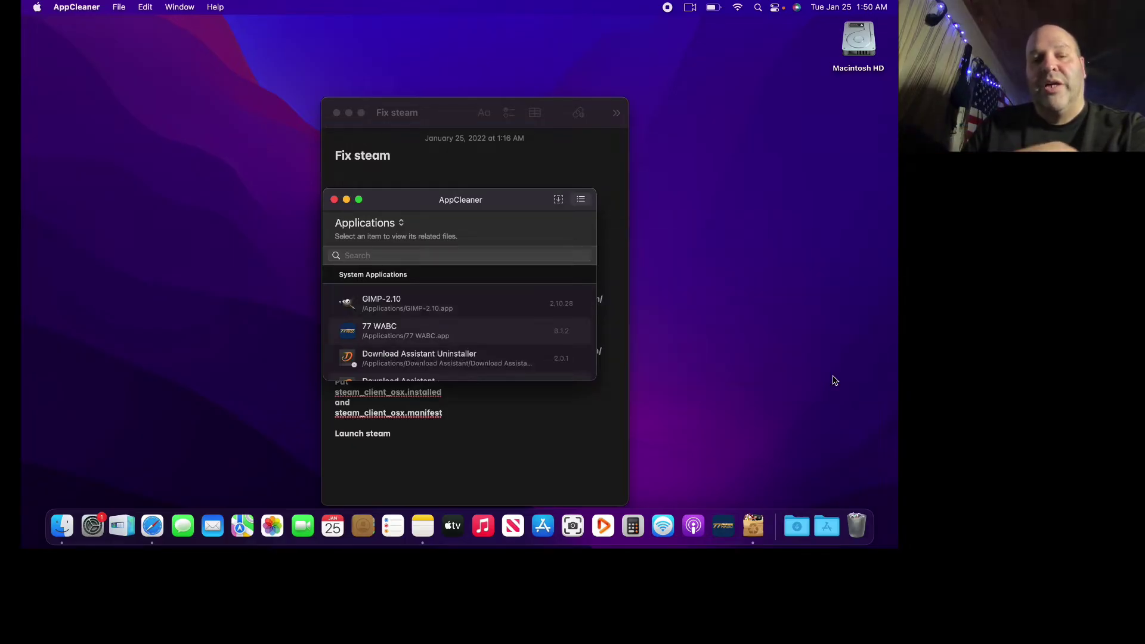
{"action": "left_click", "coordinate": [334, 199]}
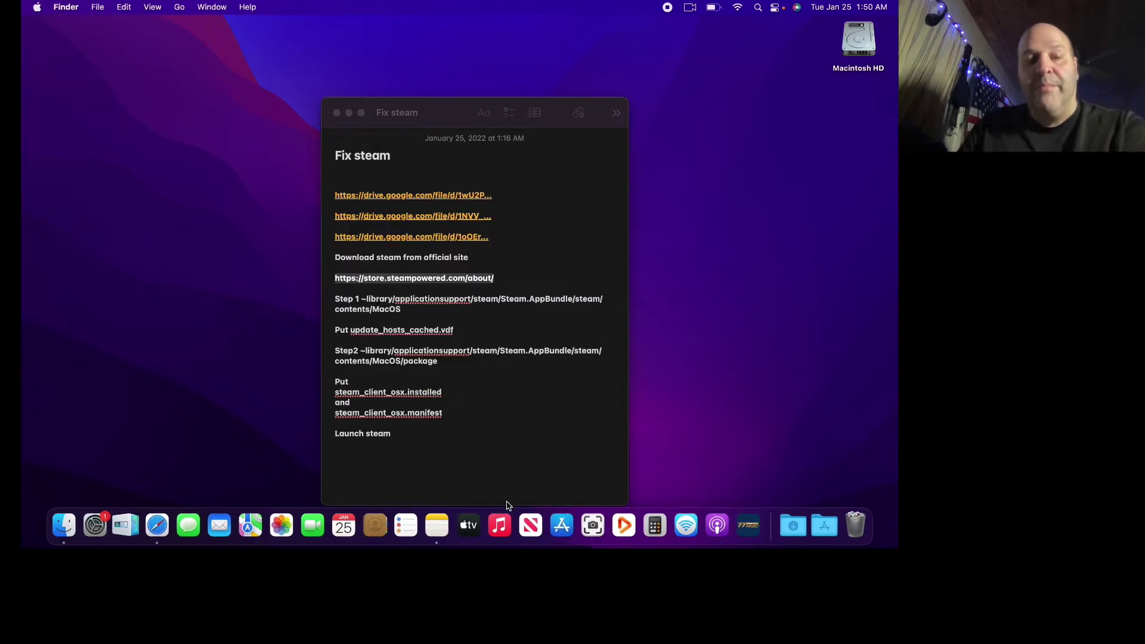
{"action": "left_click", "coordinate": [382, 282]}
{"action": "right_click", "coordinate": [382, 281]}
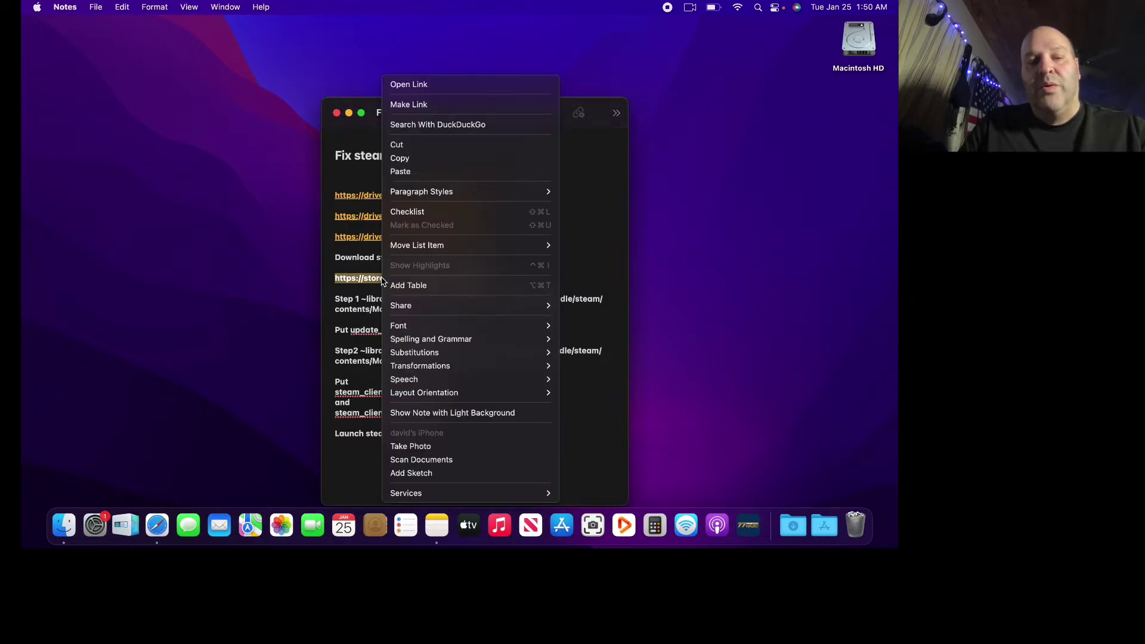
{"action": "left_click", "coordinate": [427, 126]}
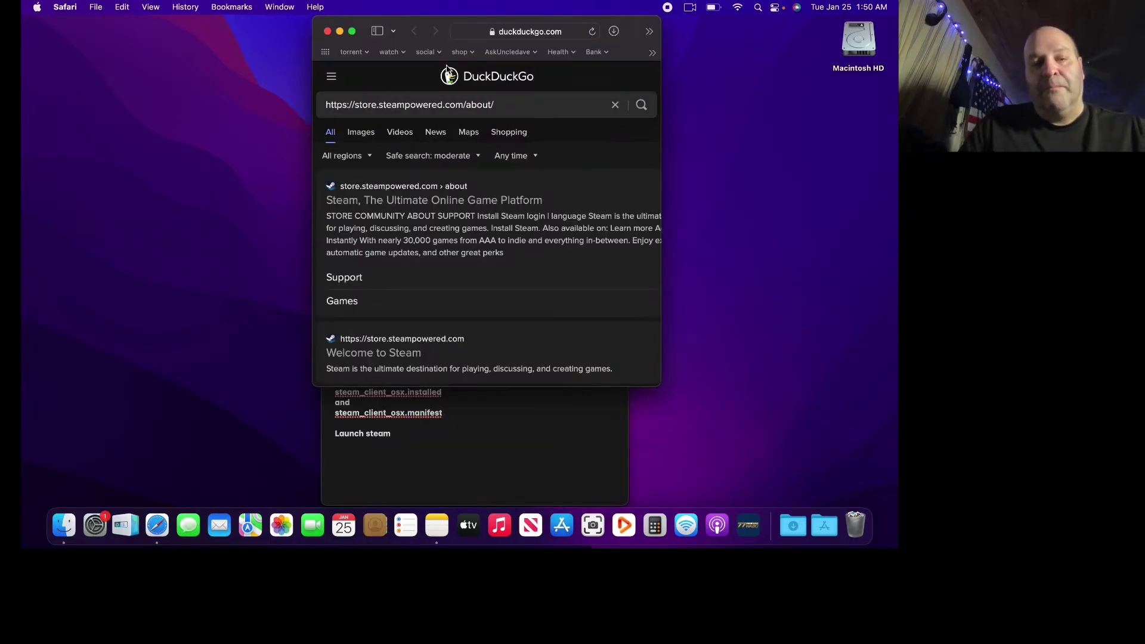
{"action": "left_click", "coordinate": [354, 31]}
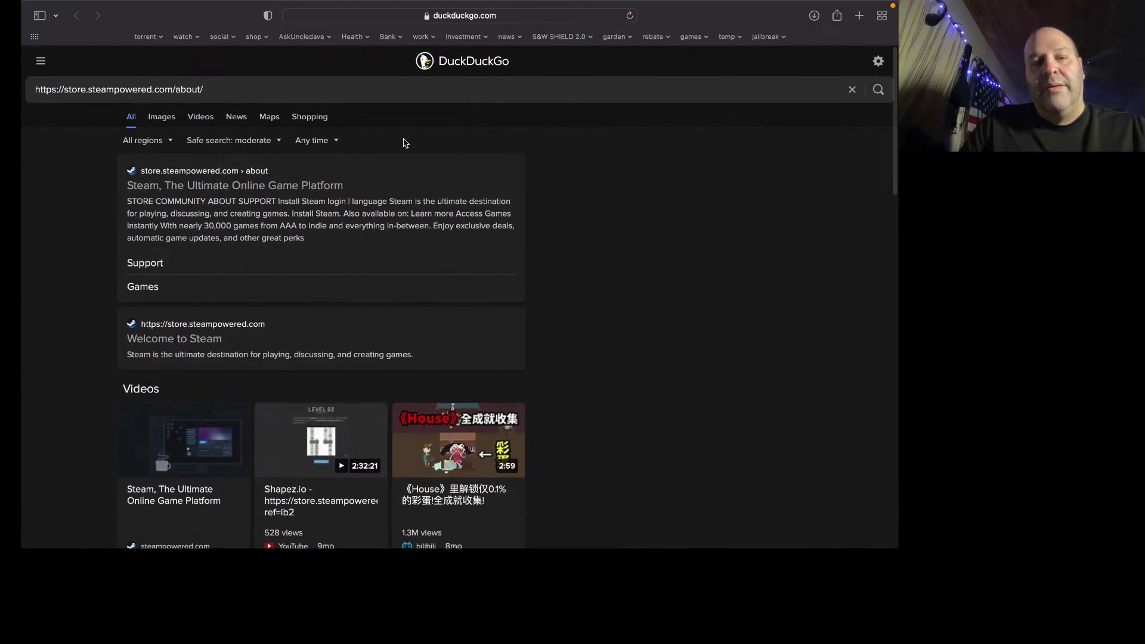
{"action": "scroll", "coordinate": [366, 248], "scroll_direction": "down", "scroll_amount": 1}
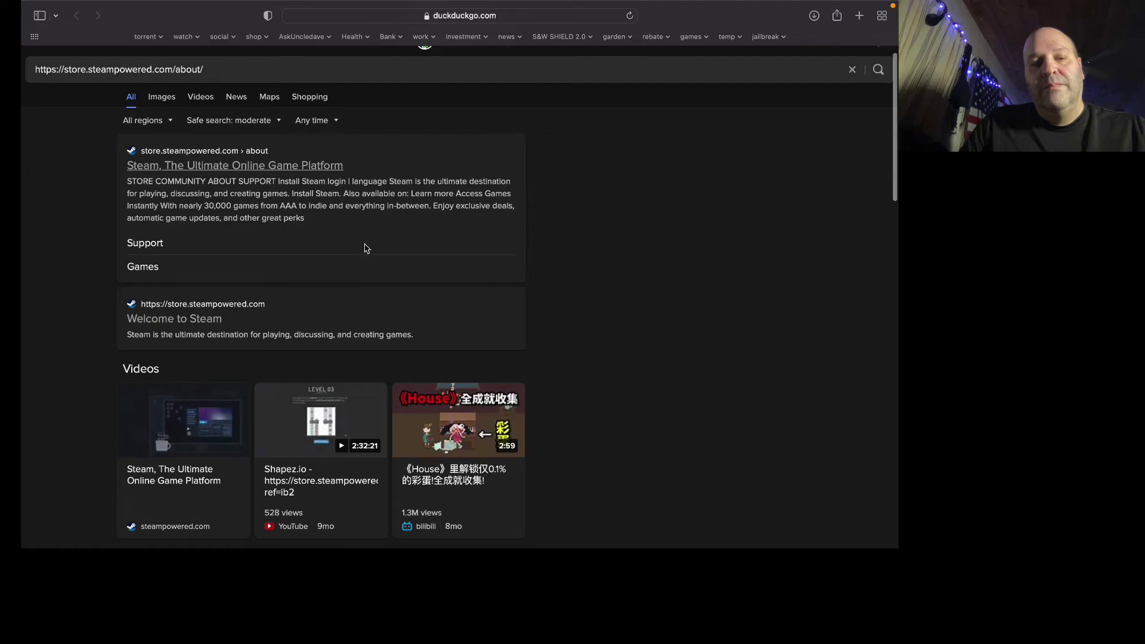
{"action": "left_click", "coordinate": [313, 167]}
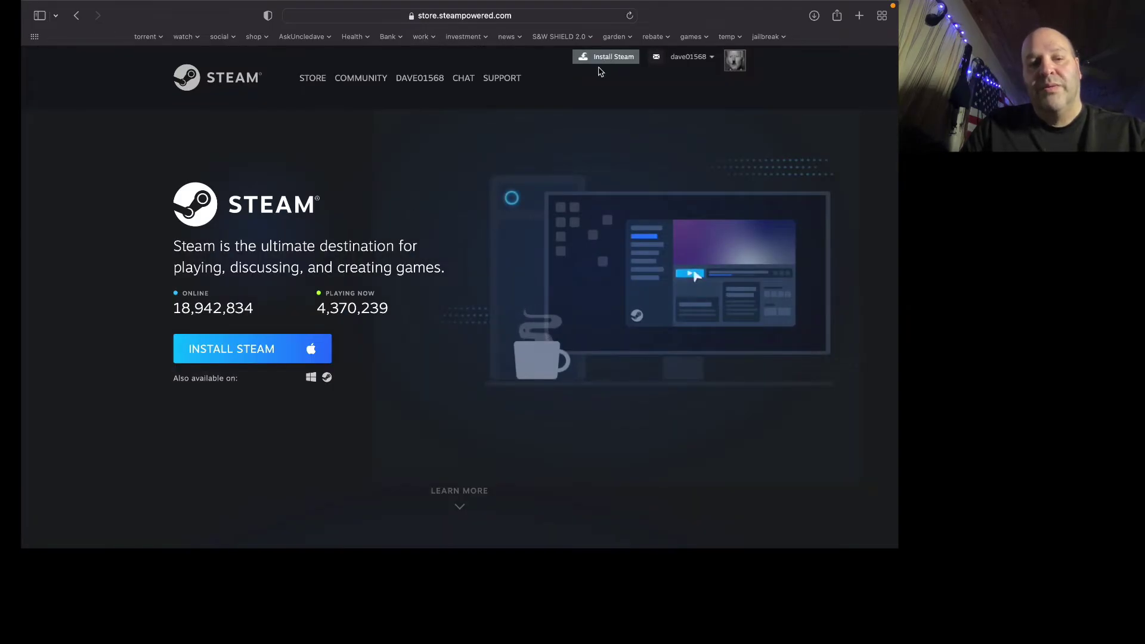
- Download the Mac version of the Steam installer and close the browser window
{"action": "left_click", "coordinate": [291, 348]}
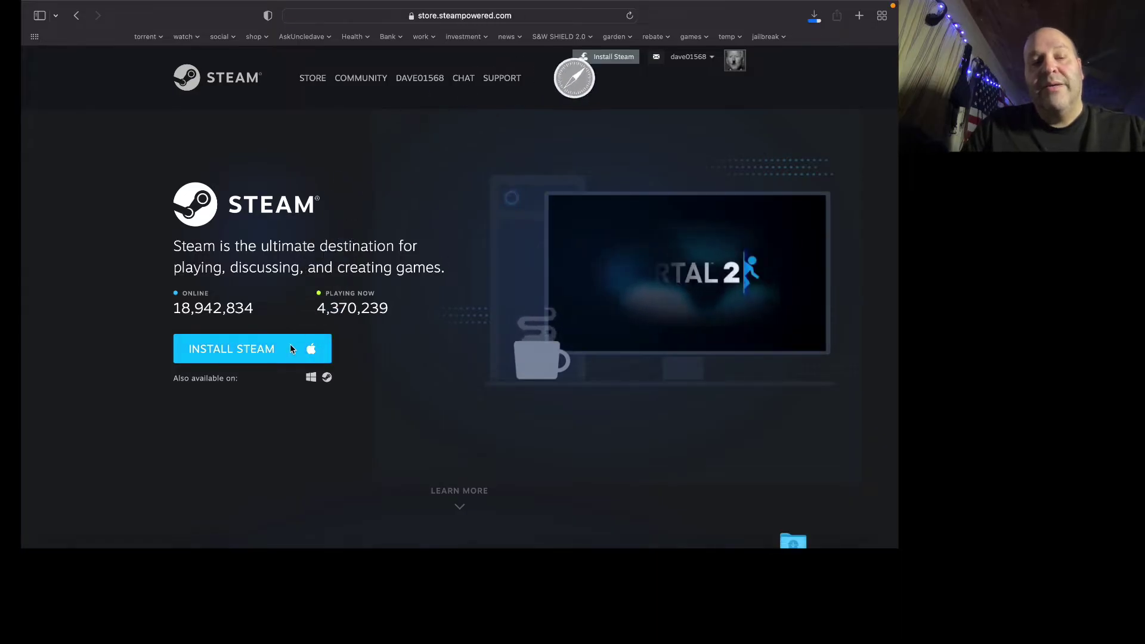
{"action": "mouse_move", "coordinate": [93, 10]}
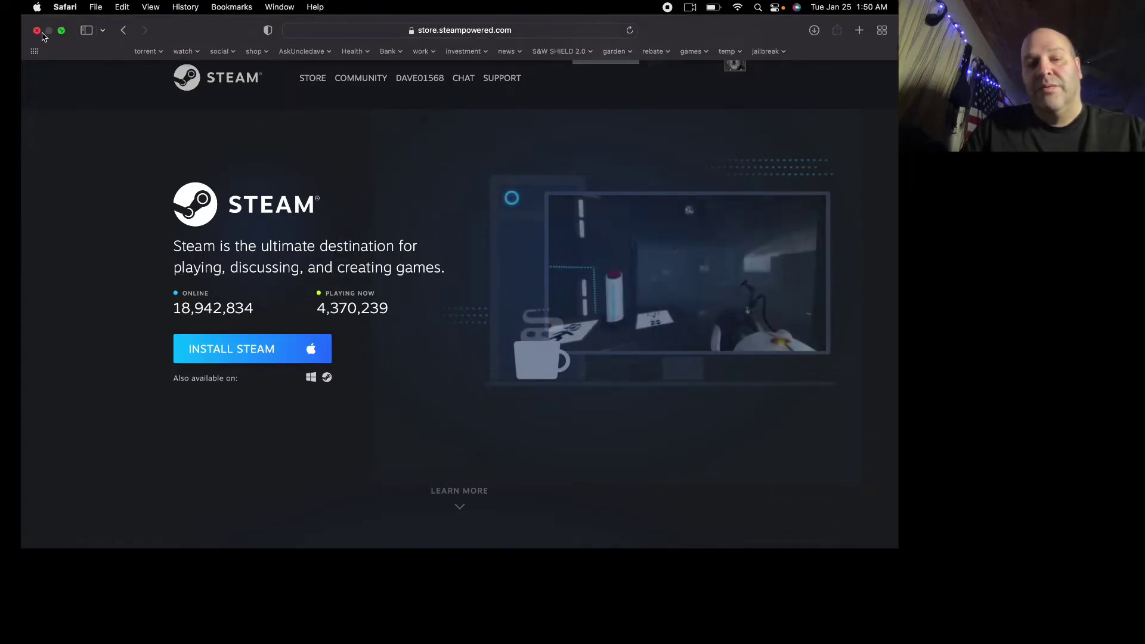
{"action": "key", "text": "ctrl+Left"}
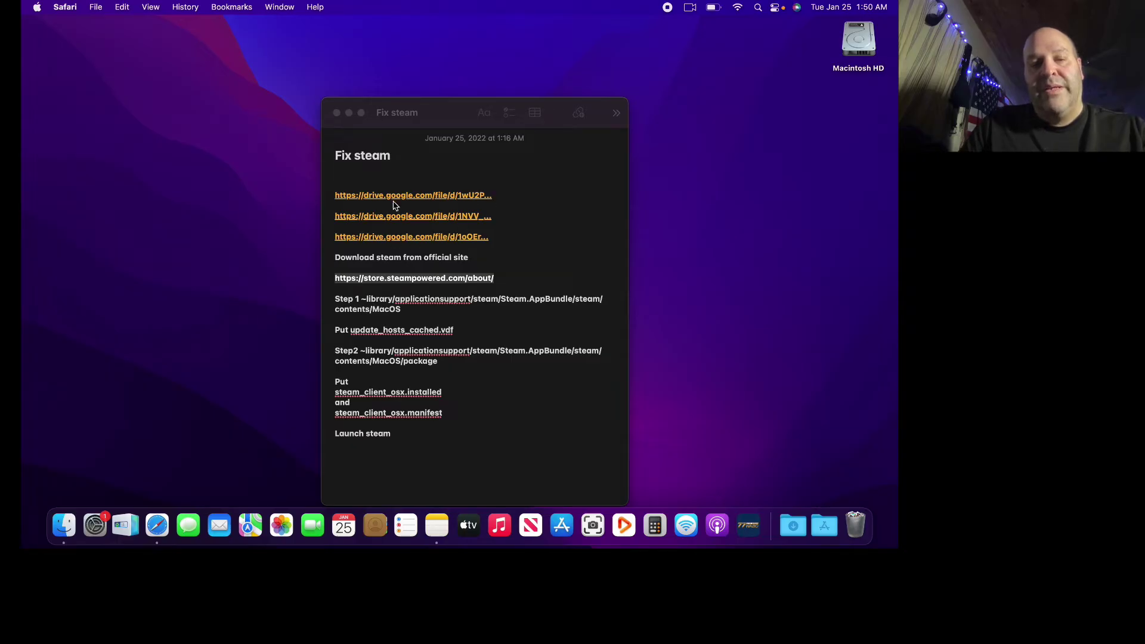
- View the download page of the note's first Google Drive link and close it
{"action": "left_click", "coordinate": [398, 197]}
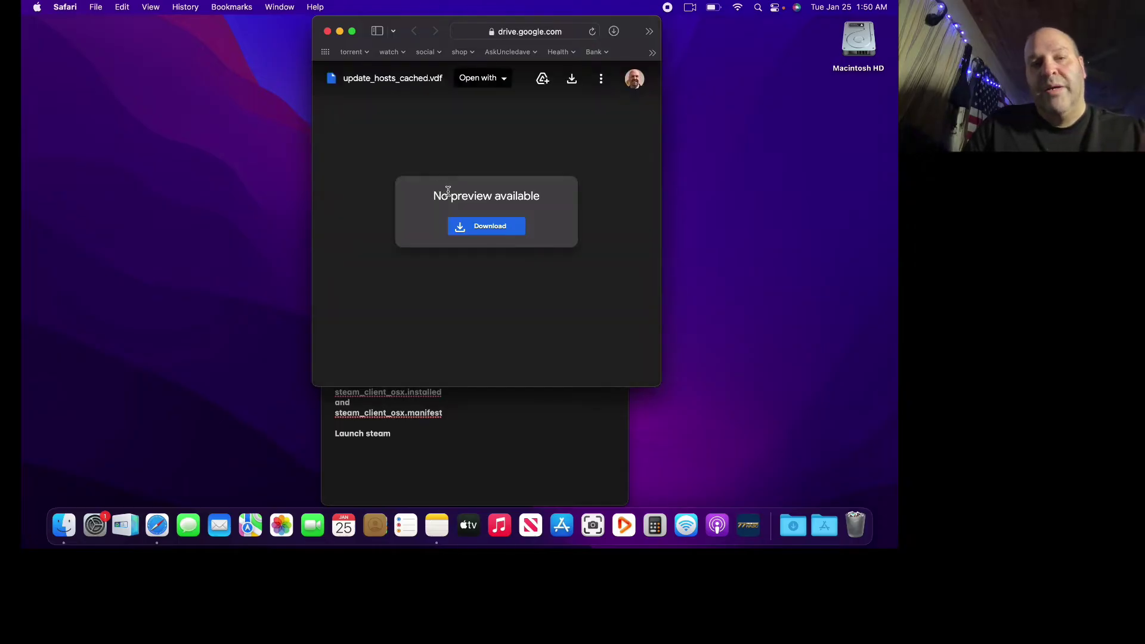
{"action": "left_click", "coordinate": [327, 31]}
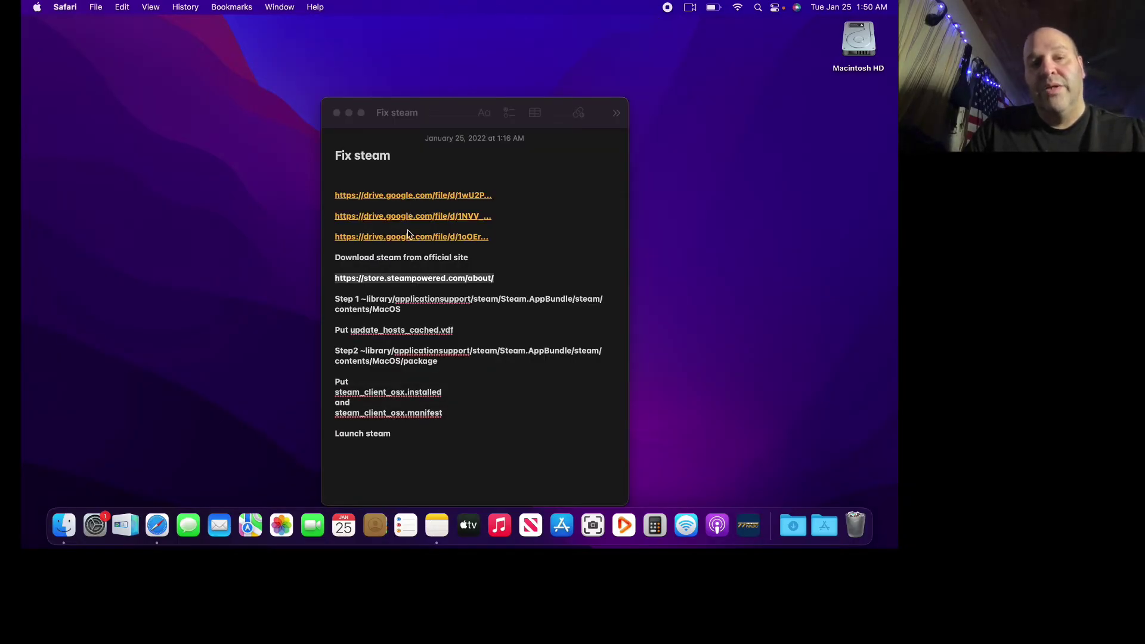
- Move steam.dmg, update_hosts_cached.vdf, steam_client_osx.manifest and steam_client_osx.installed from Downloads to the desktop, and close the Downloads window
{"action": "left_click", "coordinate": [826, 523]}
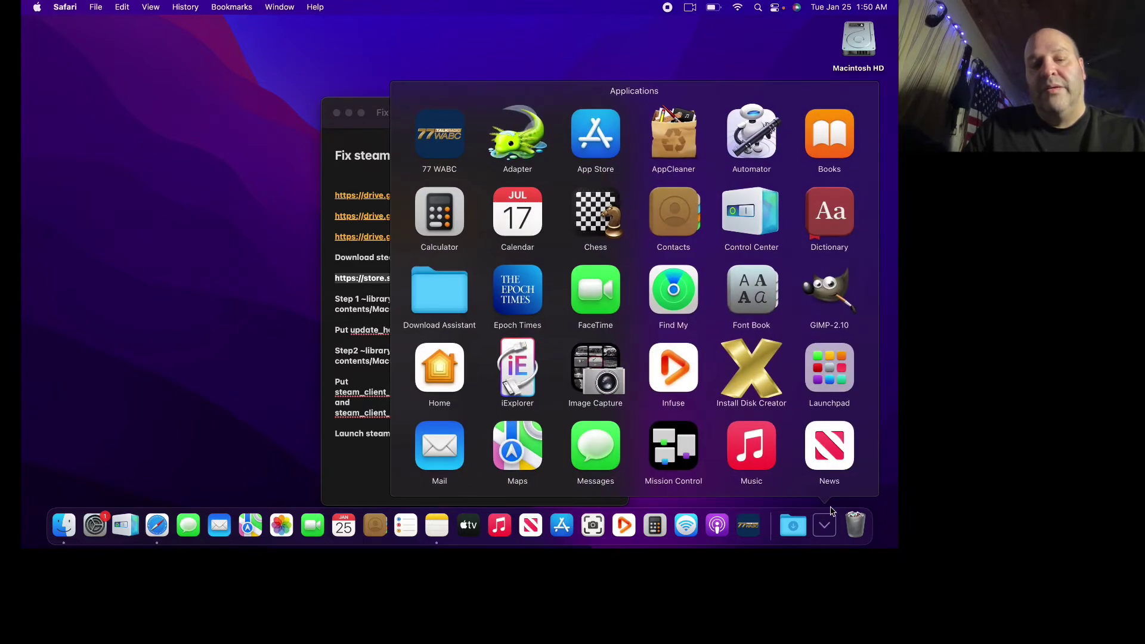
{"action": "left_click", "coordinate": [793, 525]}
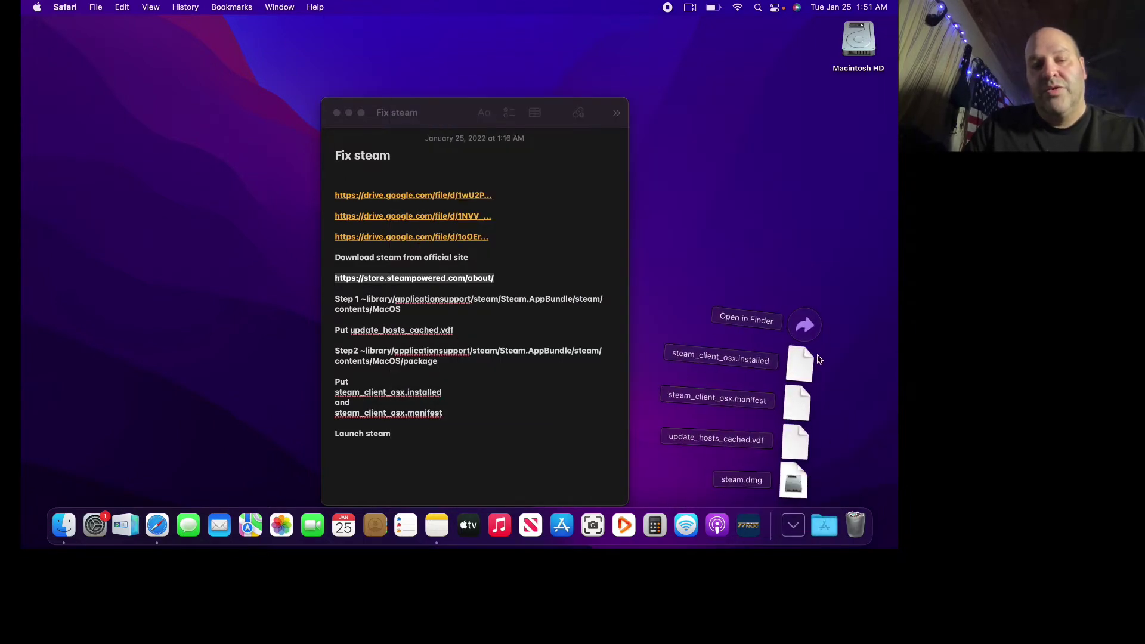
{"action": "left_click", "coordinate": [802, 327]}
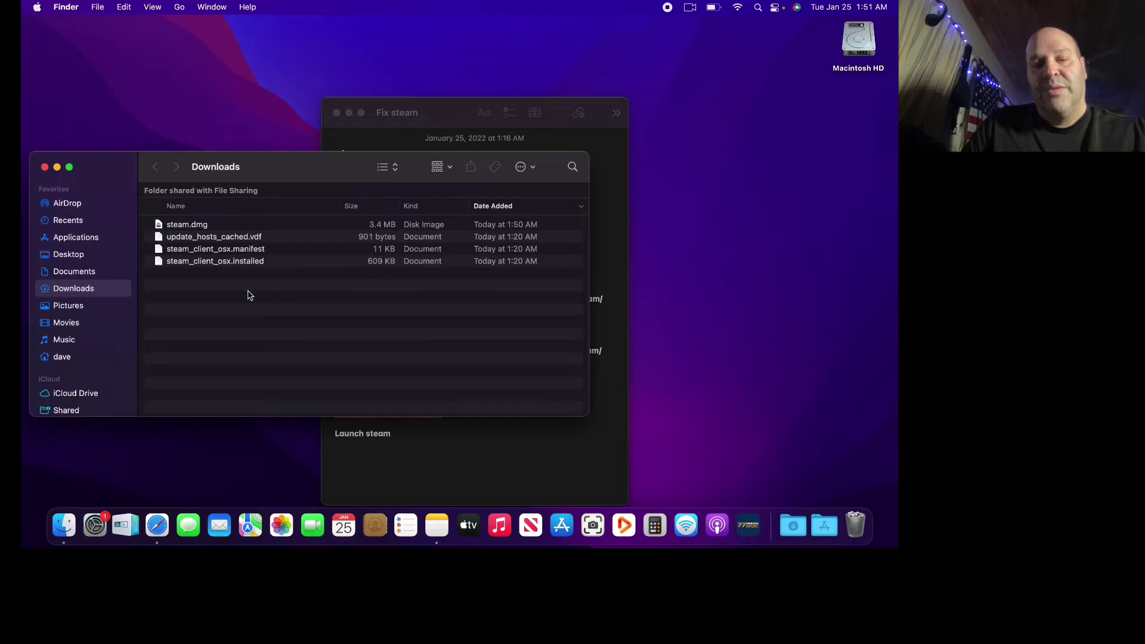
{"action": "left_click_drag", "start_coordinate": [249, 296], "coordinate": [250, 228]}
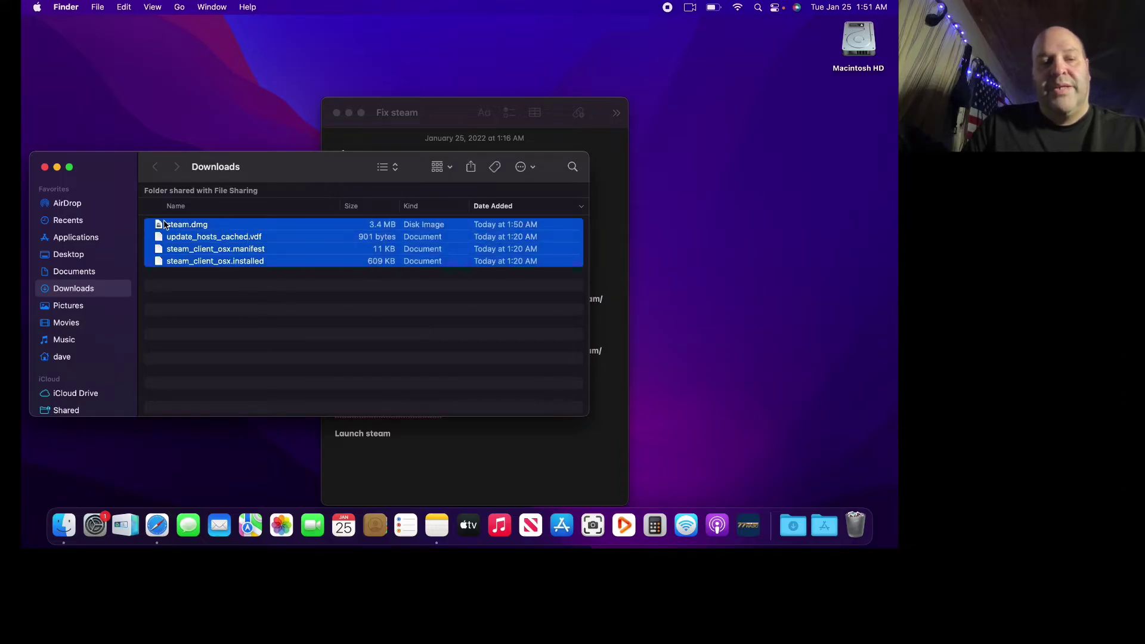
{"action": "left_click_drag", "start_coordinate": [169, 226], "coordinate": [680, 148]}
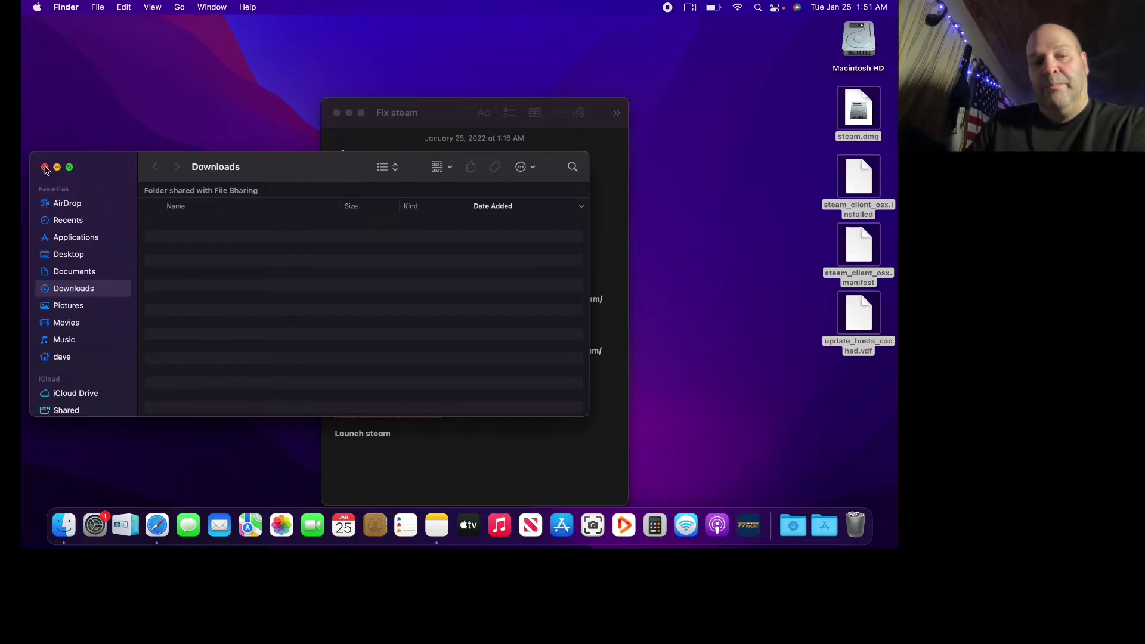
{"action": "left_click", "coordinate": [44, 166]}
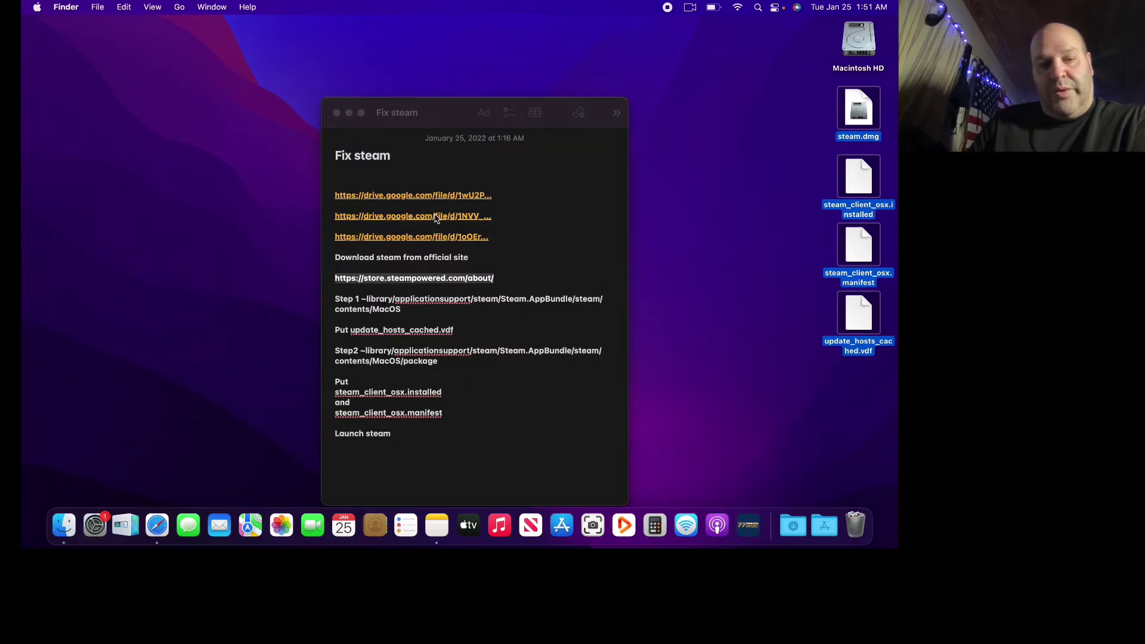
- Open steam.dmg from the desktop and install Steam into the Applications folder
{"action": "left_click", "coordinate": [878, 325]}
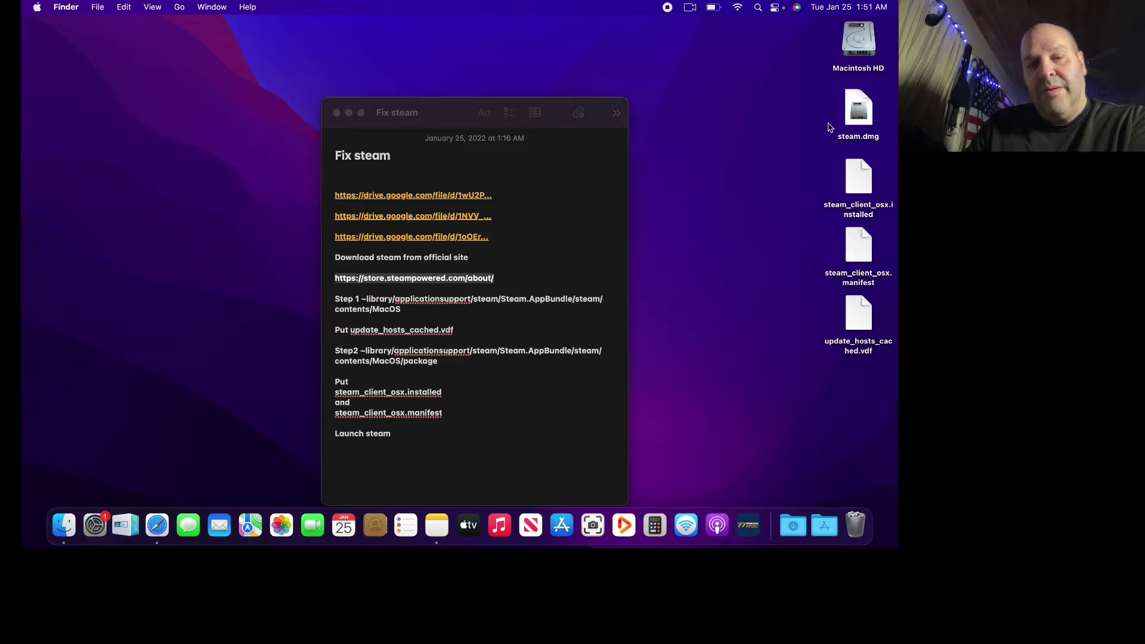
{"action": "left_click", "coordinate": [863, 110]}
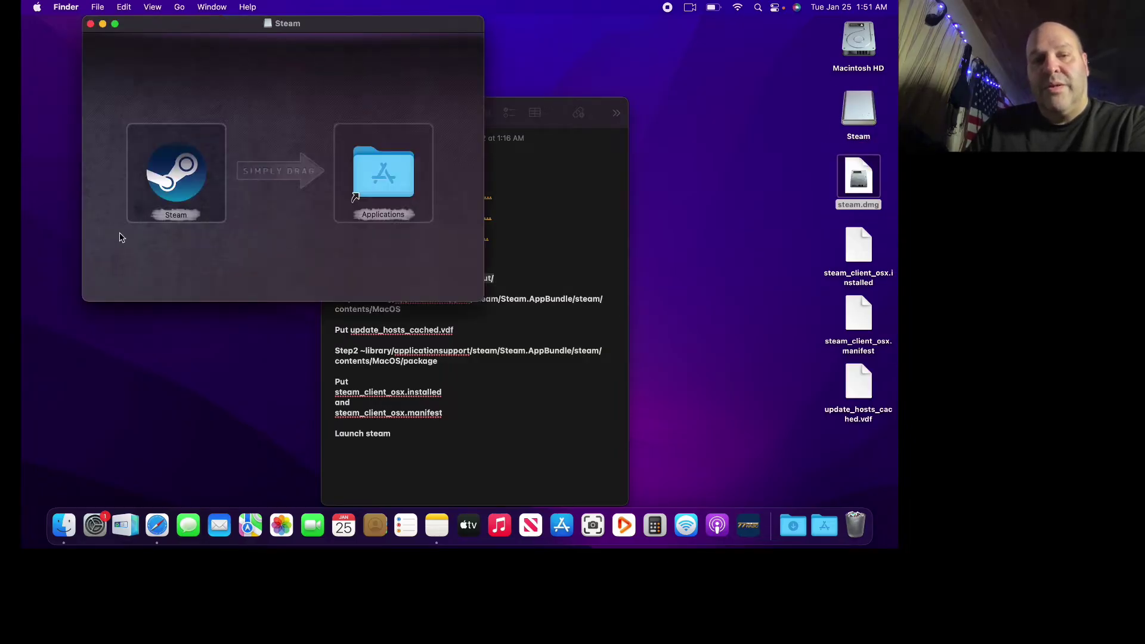
{"action": "left_click_drag", "start_coordinate": [169, 174], "coordinate": [381, 174]}
- Launch the newly installed Steam from the Applications folder, approve opening the downloaded app, and close the Applications and installer windows
{"action": "double_click", "coordinate": [383, 173]}
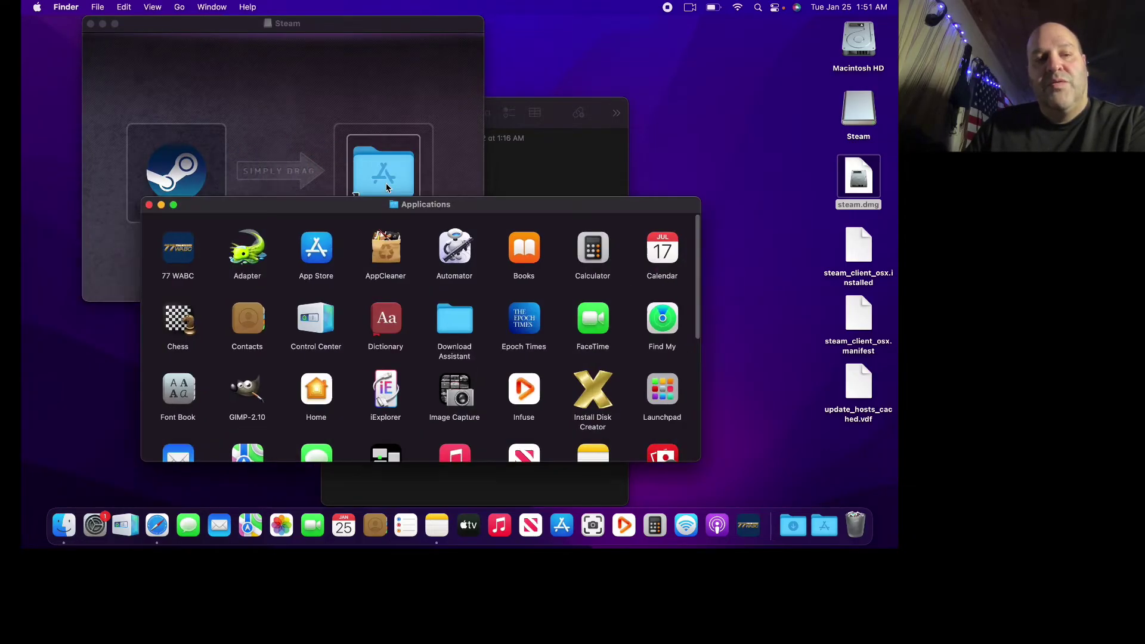
{"action": "scroll", "coordinate": [296, 341], "scroll_direction": "down", "scroll_amount": 4}
{"action": "scroll", "coordinate": [296, 341], "scroll_direction": "down", "scroll_amount": 5}
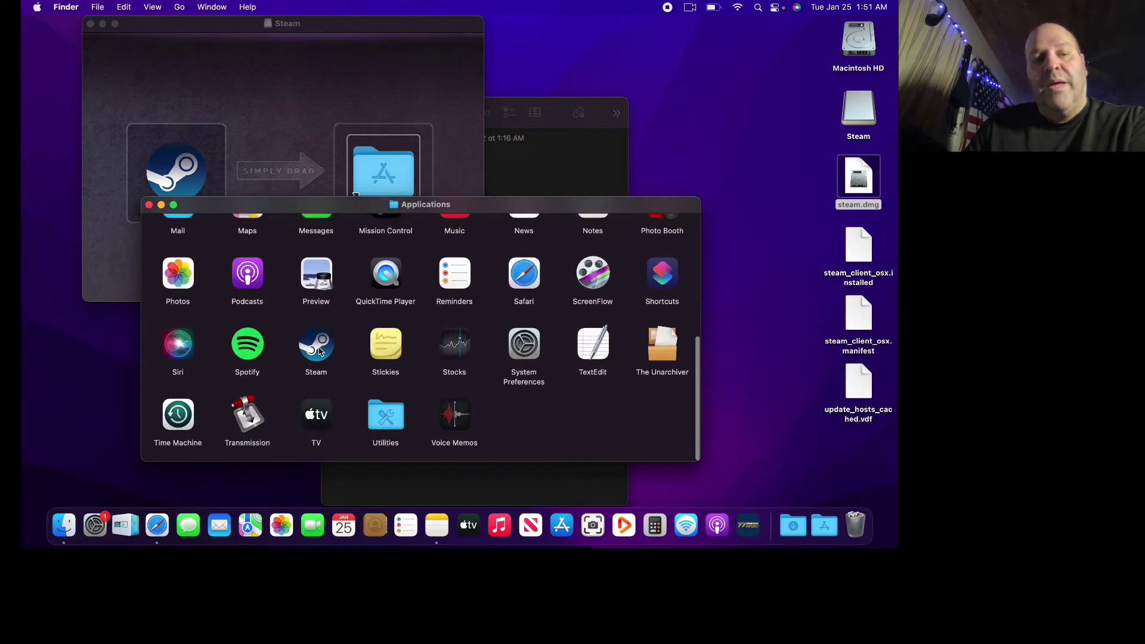
{"action": "double_click", "coordinate": [318, 351]}
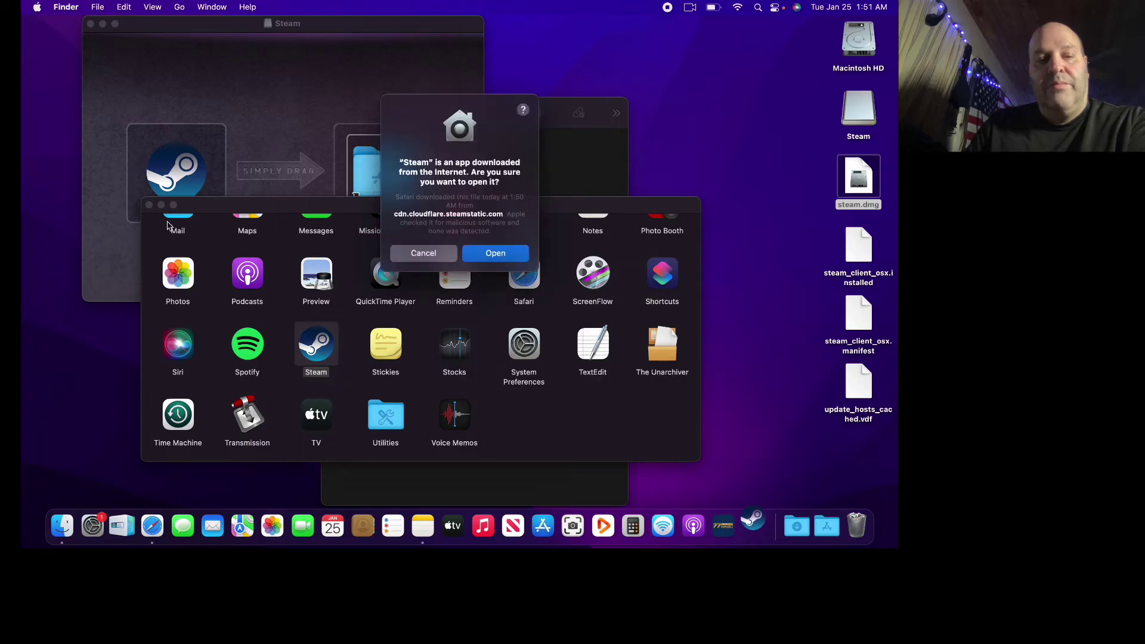
{"action": "key", "text": "Return"}
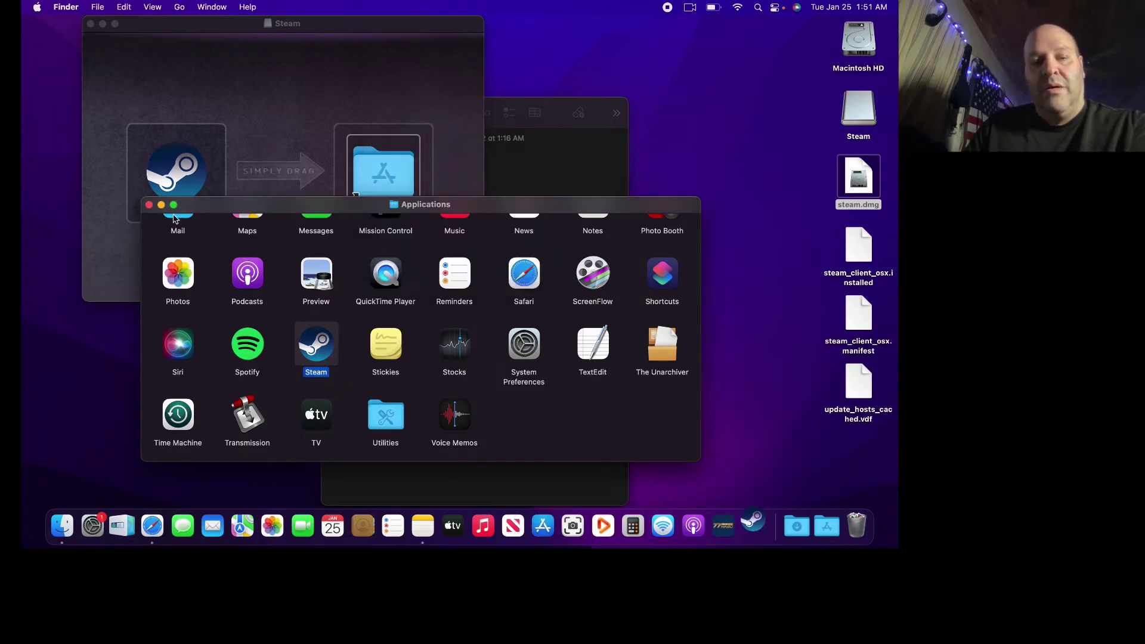
{"action": "left_click", "coordinate": [149, 204]}
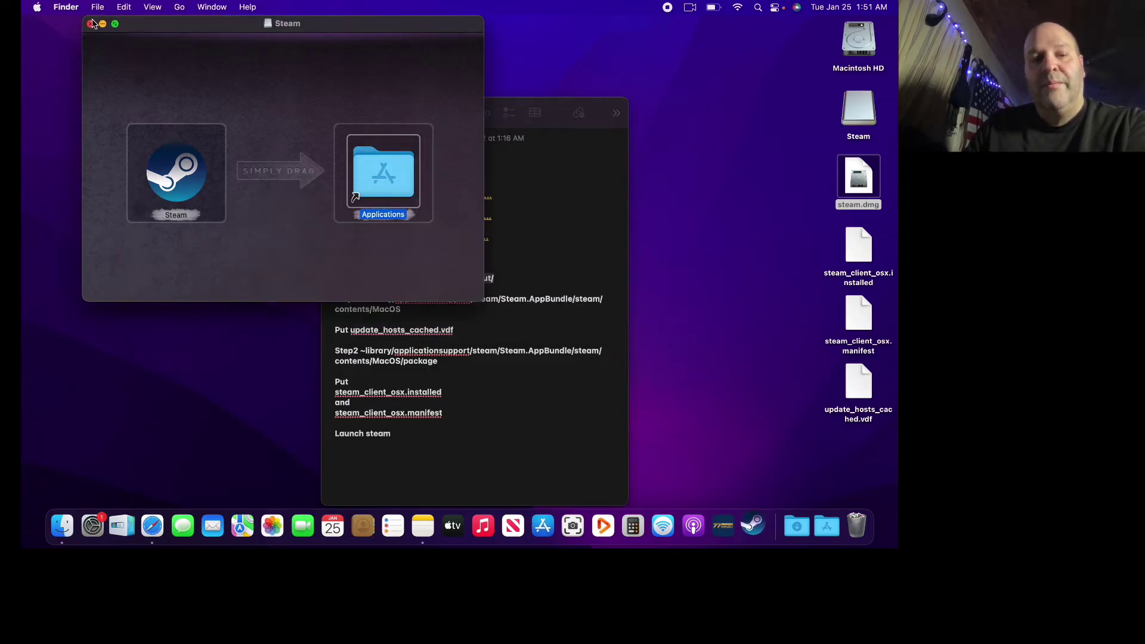
{"action": "left_click", "coordinate": [91, 24]}
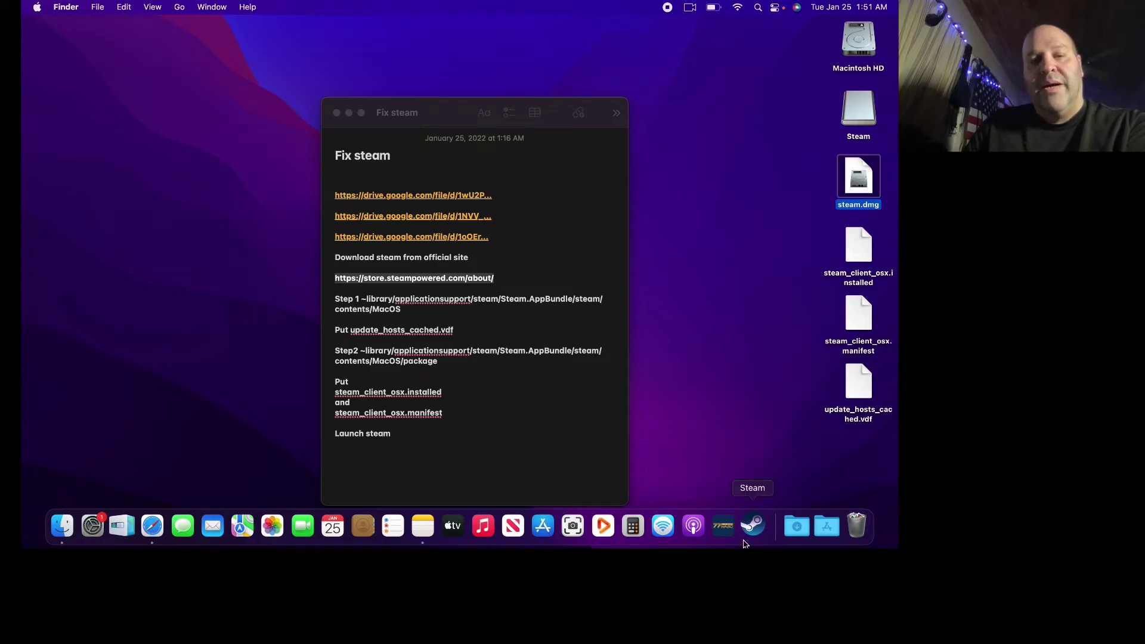
- Eject the mounted Steam disk image from the desktop
{"action": "right_click", "coordinate": [857, 108]}
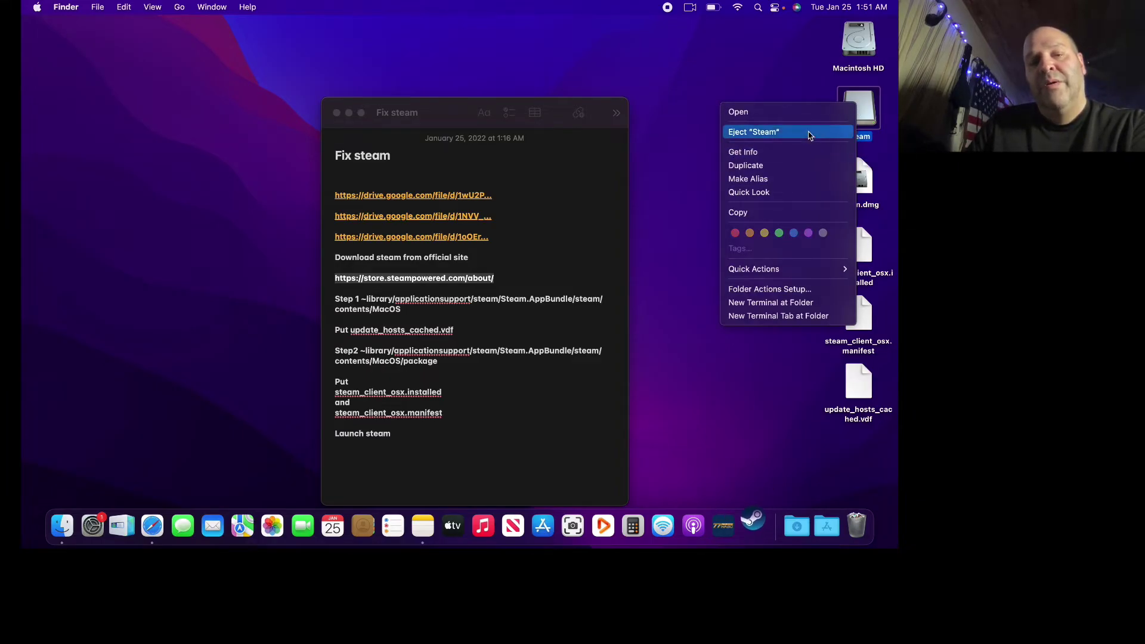
{"action": "left_click", "coordinate": [811, 132]}
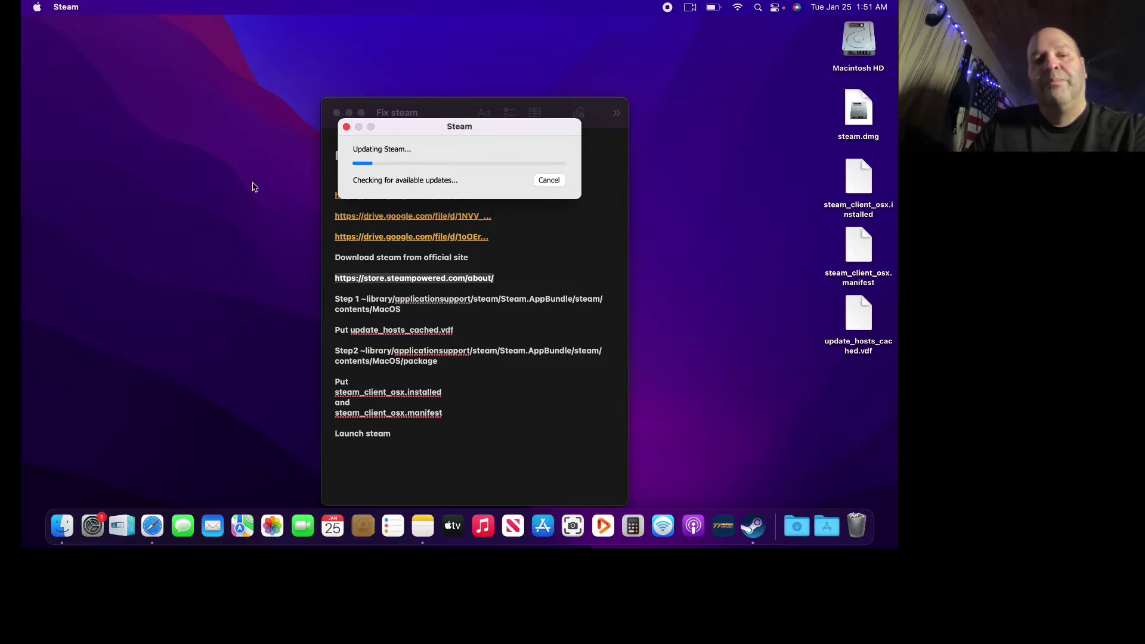
- Enable Show Library Folder in the home folder's view options, open the Library folder and close the options
{"action": "left_click", "coordinate": [62, 526]}
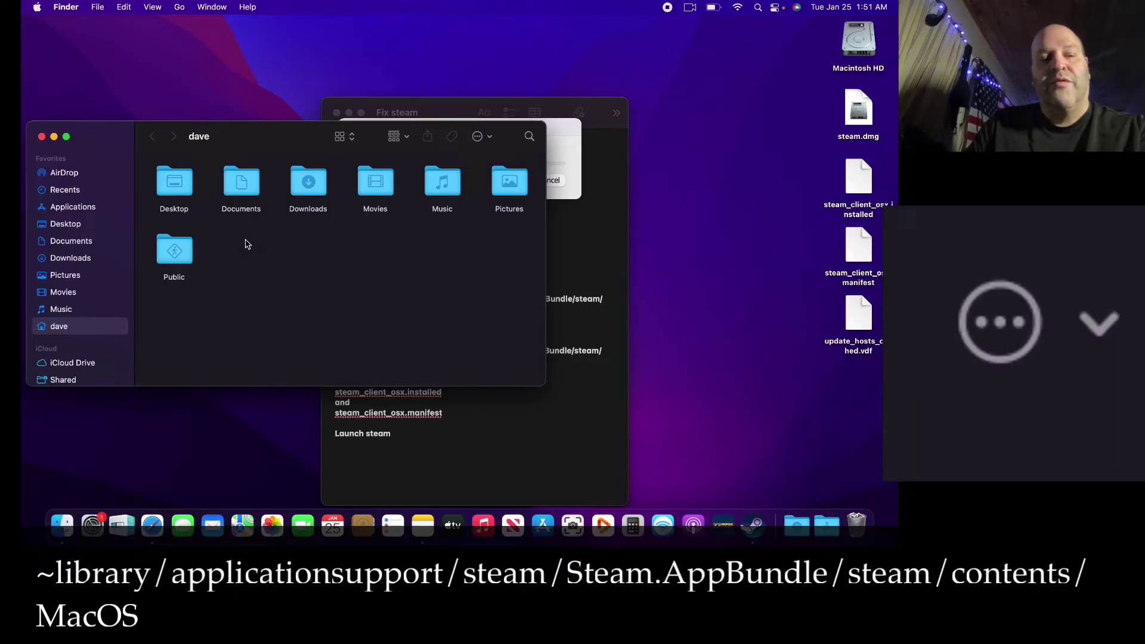
{"action": "left_click", "coordinate": [480, 137]}
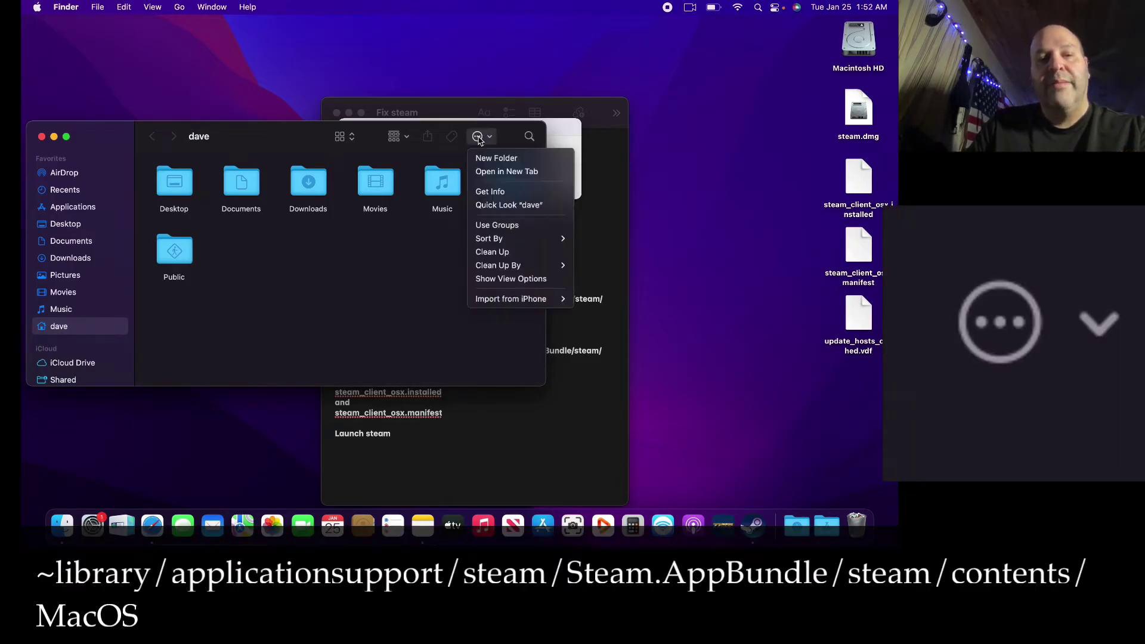
{"action": "mouse_move", "coordinate": [487, 240]}
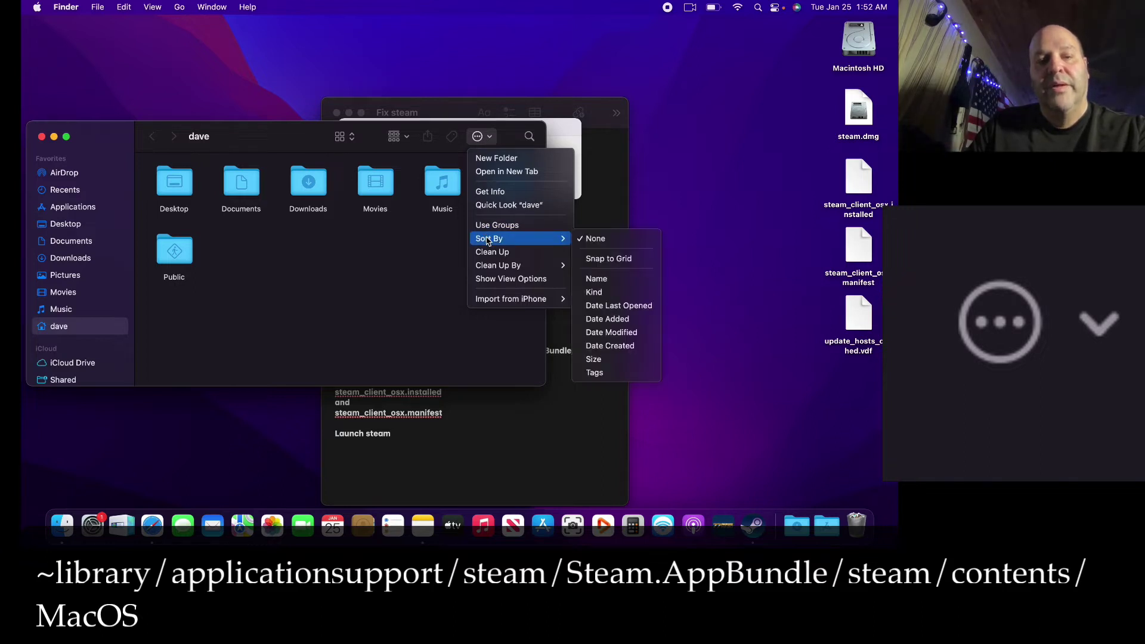
{"action": "left_click", "coordinate": [489, 279]}
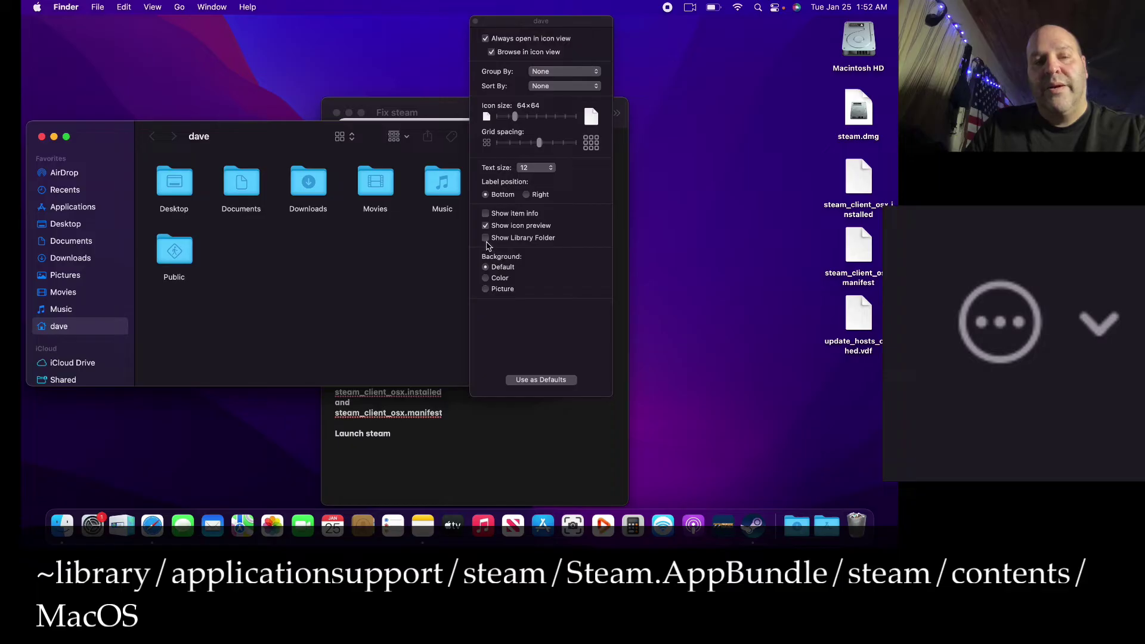
{"action": "left_click", "coordinate": [486, 238]}
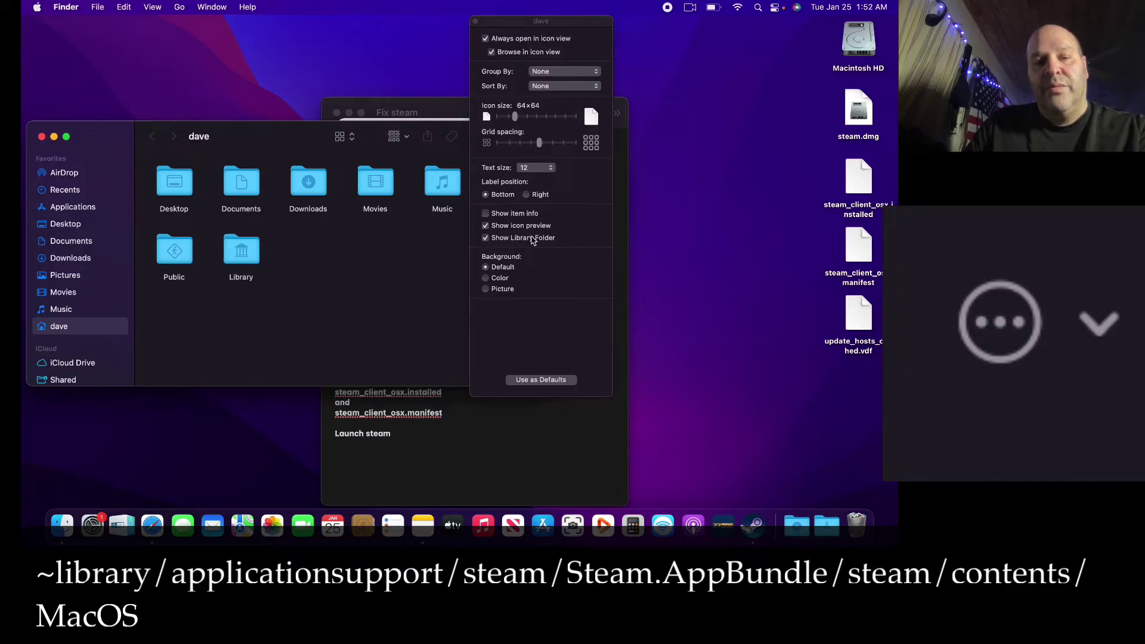
{"action": "double_click", "coordinate": [241, 249]}
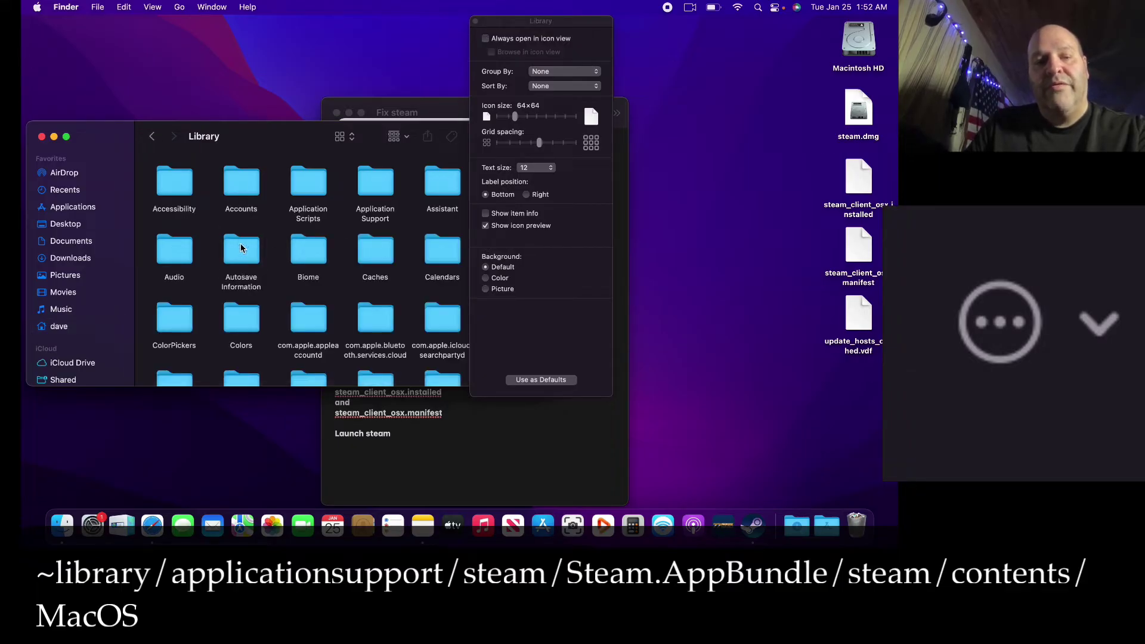
{"action": "left_click", "coordinate": [475, 22]}
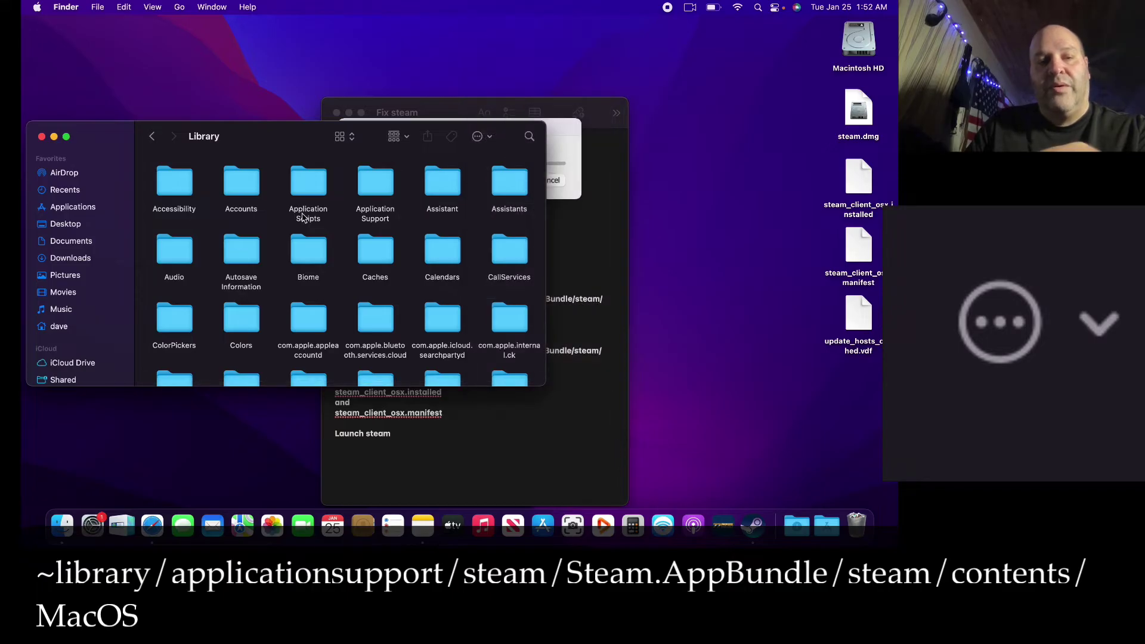
- Open Application Support/Steam/Steam.AppBundle/Steam/Contents/MacOS from the Library folder, placing the Fix steam note beside the Finder window
{"action": "double_click", "coordinate": [374, 190]}
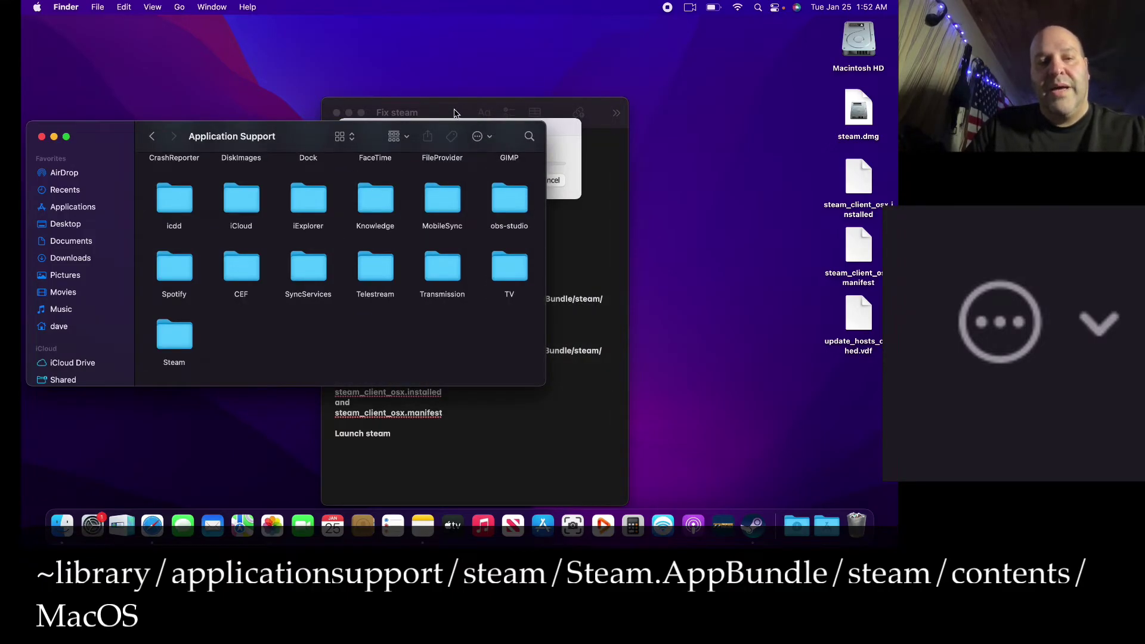
{"action": "left_click_drag", "start_coordinate": [453, 113], "coordinate": [680, 75]}
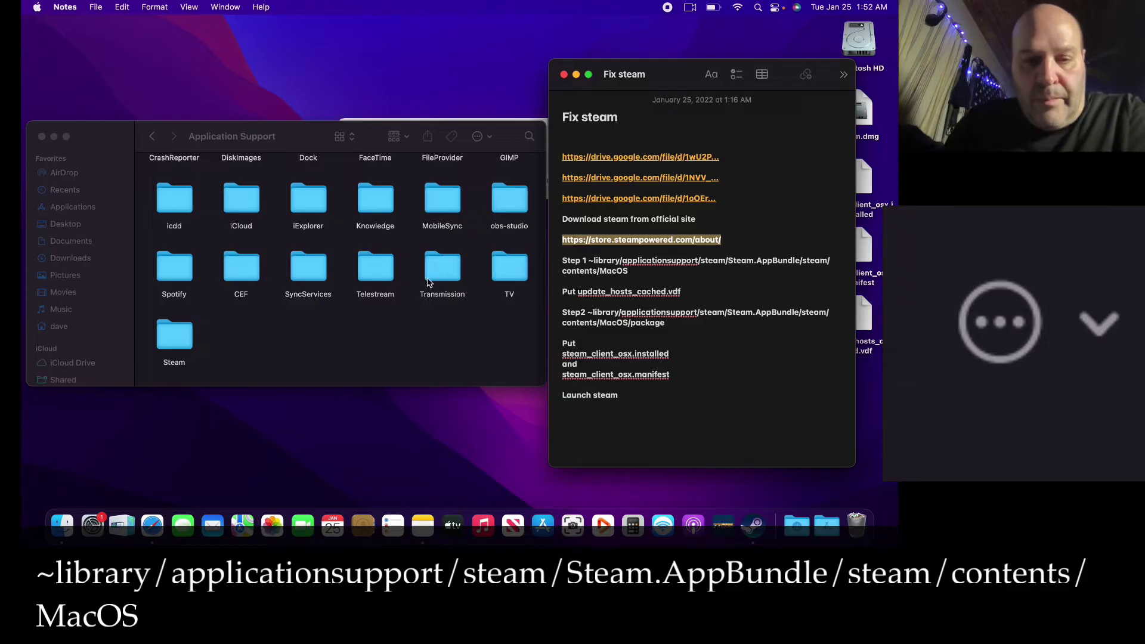
{"action": "scroll", "coordinate": [381, 280], "scroll_direction": "up", "scroll_amount": 1}
{"action": "double_click", "coordinate": [183, 351]}
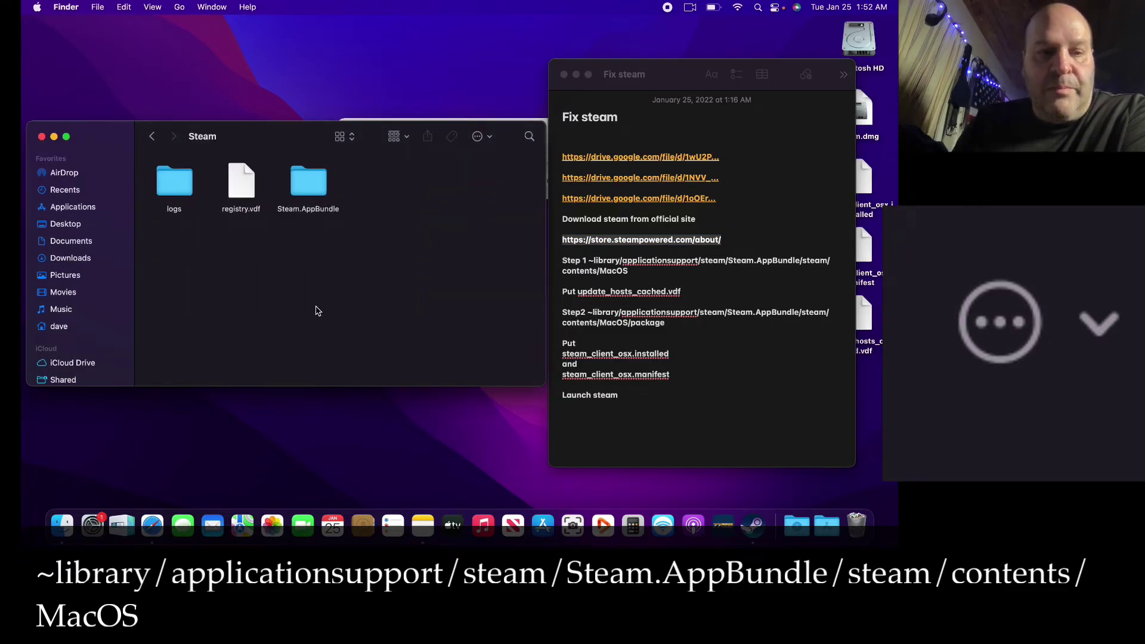
{"action": "double_click", "coordinate": [316, 197]}
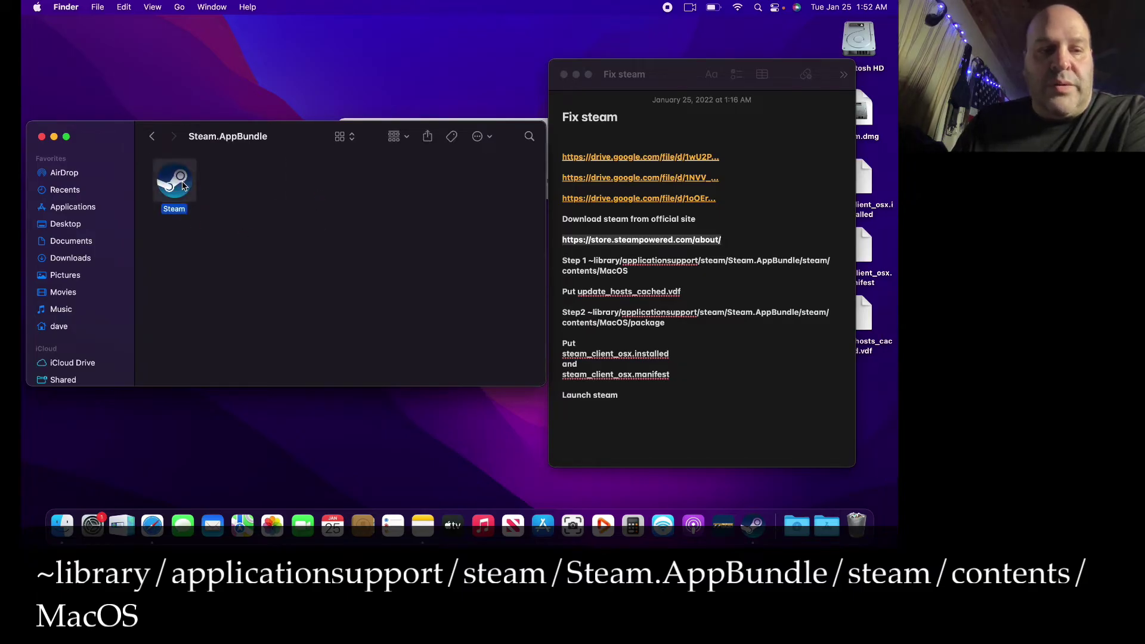
{"action": "double_click", "coordinate": [179, 185]}
{"action": "double_click", "coordinate": [176, 185]}
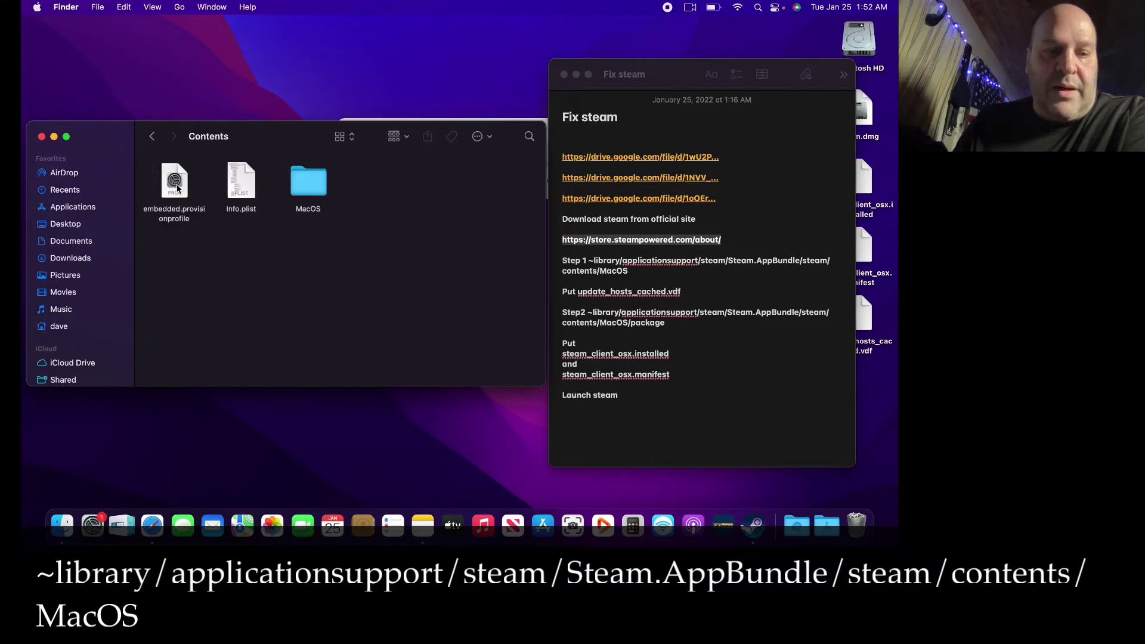
{"action": "double_click", "coordinate": [310, 182]}
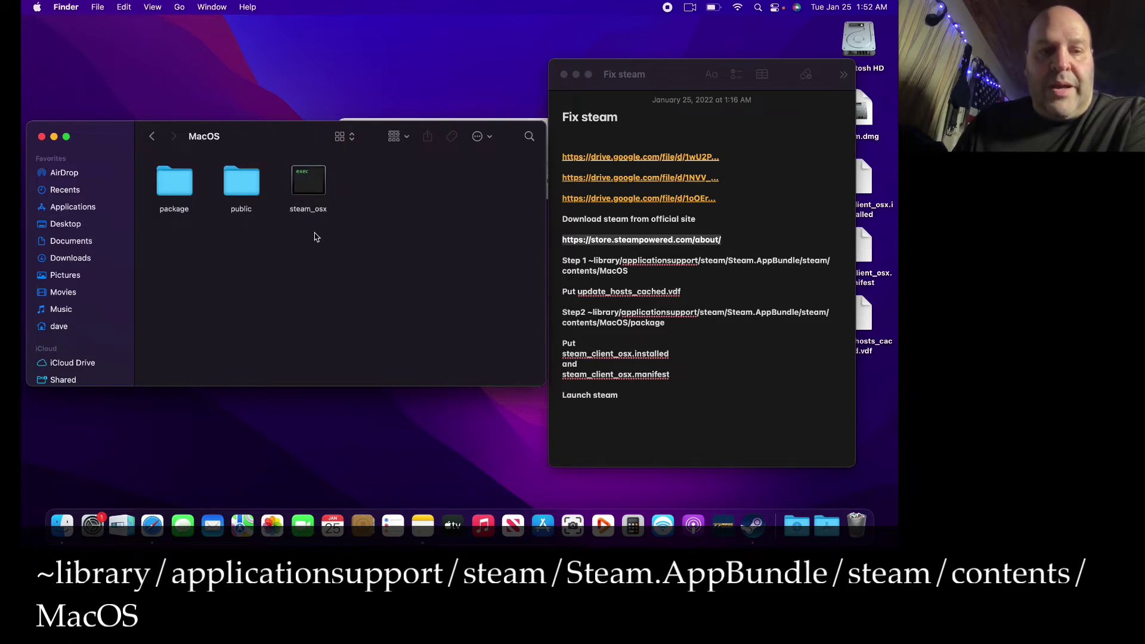
- Move update_hosts_cached.vdf from the desktop into the MacOS folder and dismiss Steam's update error and update window
{"action": "left_click_drag", "start_coordinate": [778, 84], "coordinate": [693, 78]}
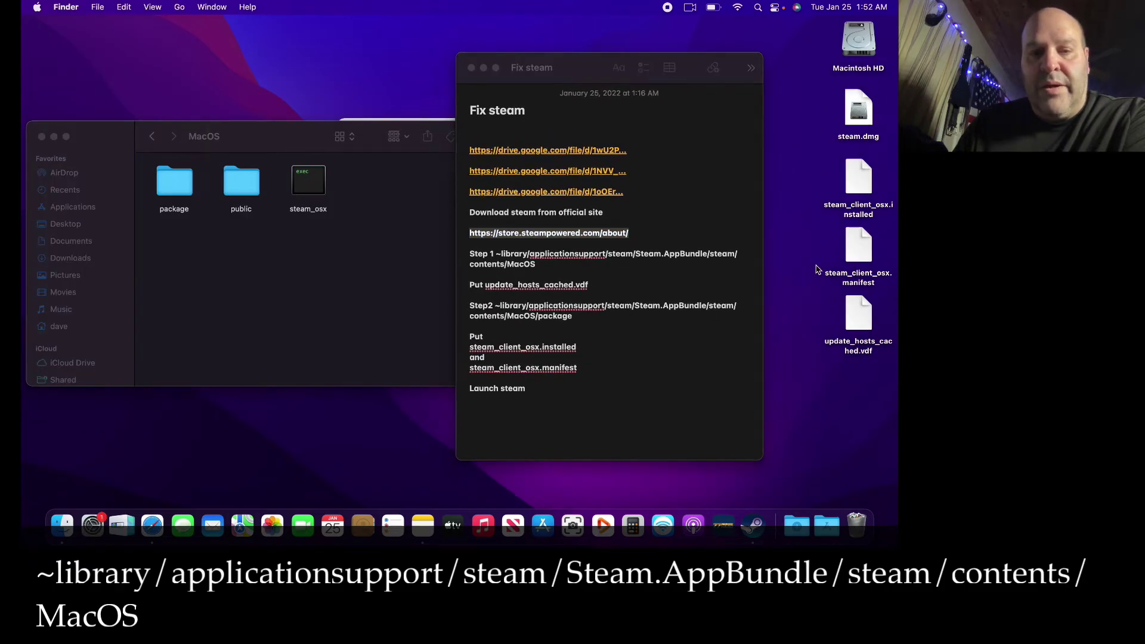
{"action": "left_click", "coordinate": [862, 322]}
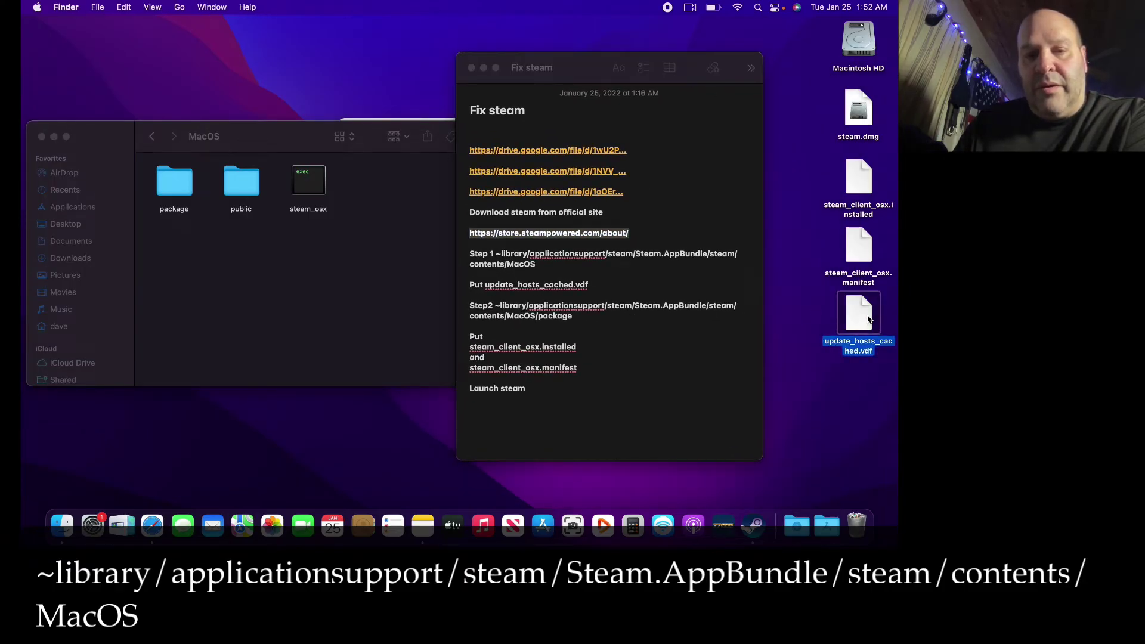
{"action": "left_click_drag", "start_coordinate": [867, 317], "coordinate": [347, 270]}
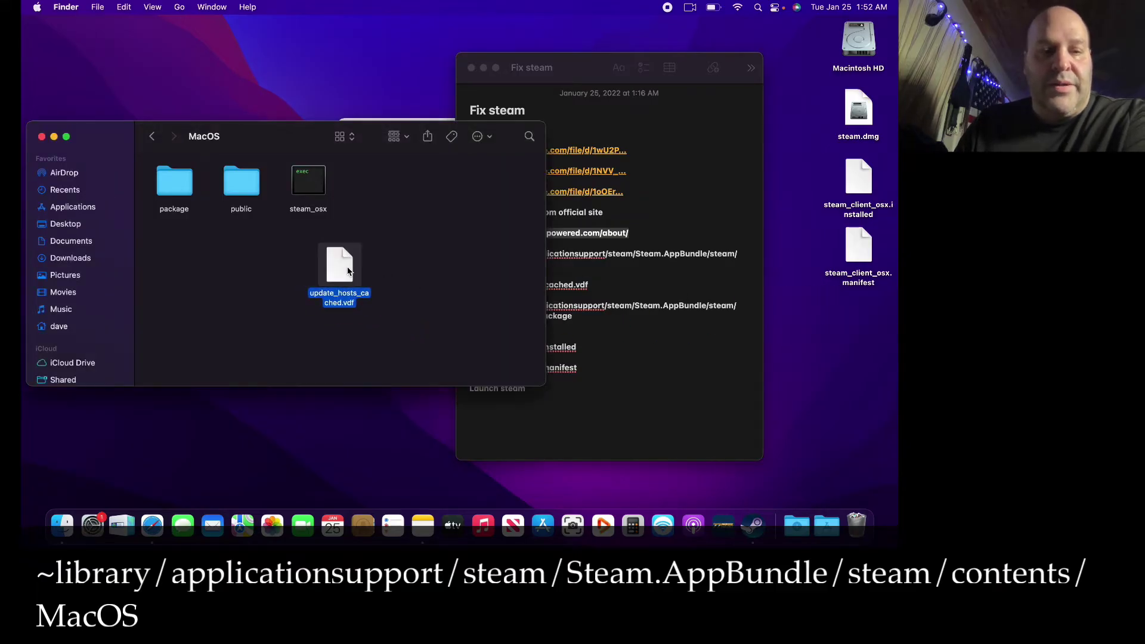
{"action": "left_click", "coordinate": [641, 278]}
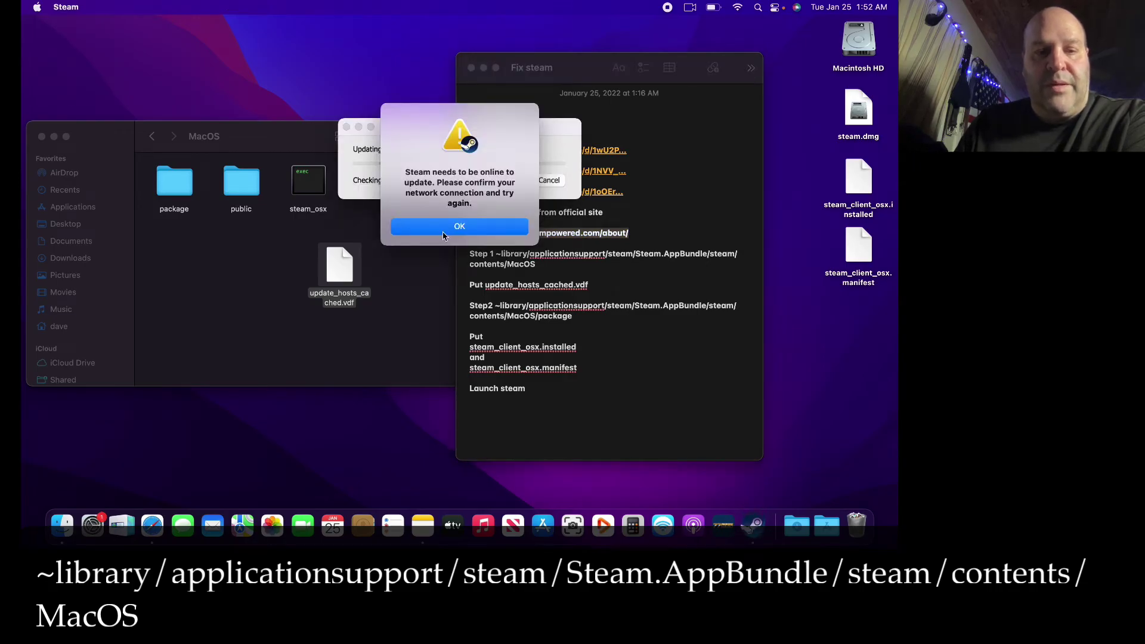
{"action": "left_click", "coordinate": [548, 180]}
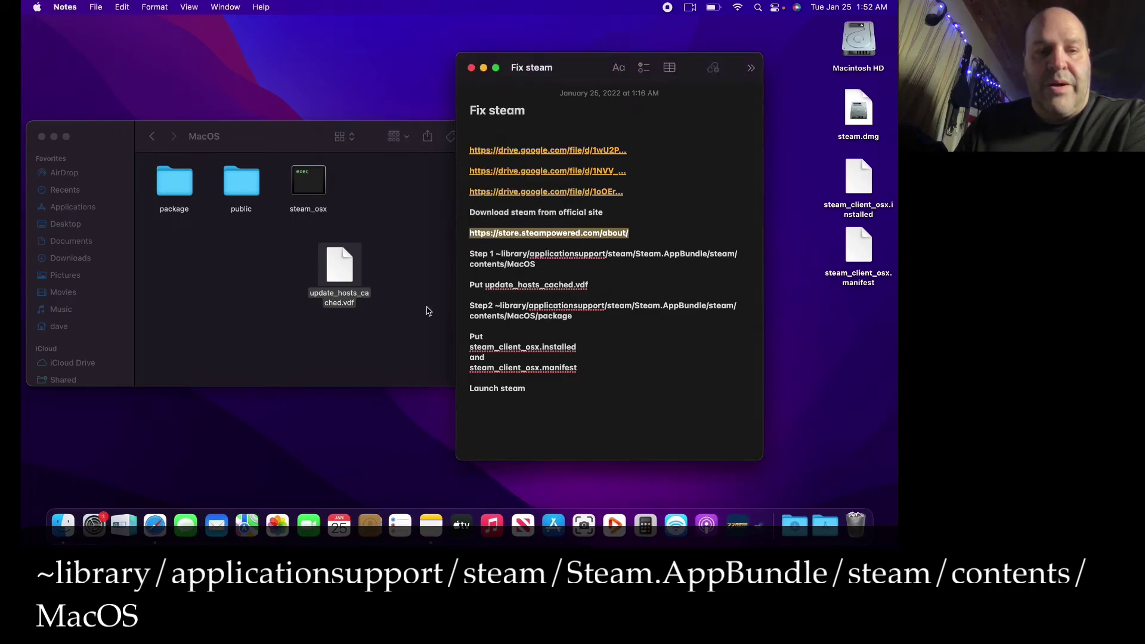
- Move steam_client_osx.installed and steam_client_osx.manifest from the desktop into the package folder inside MacOS, and close the Finder window
{"action": "left_click", "coordinate": [255, 313]}
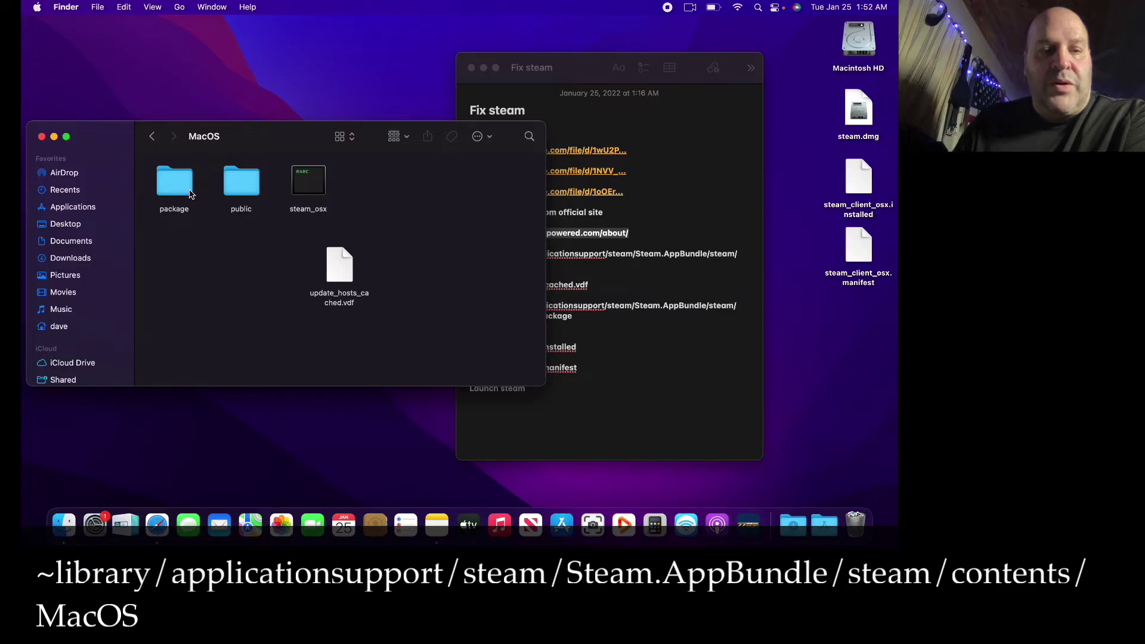
{"action": "left_click", "coordinate": [638, 281]}
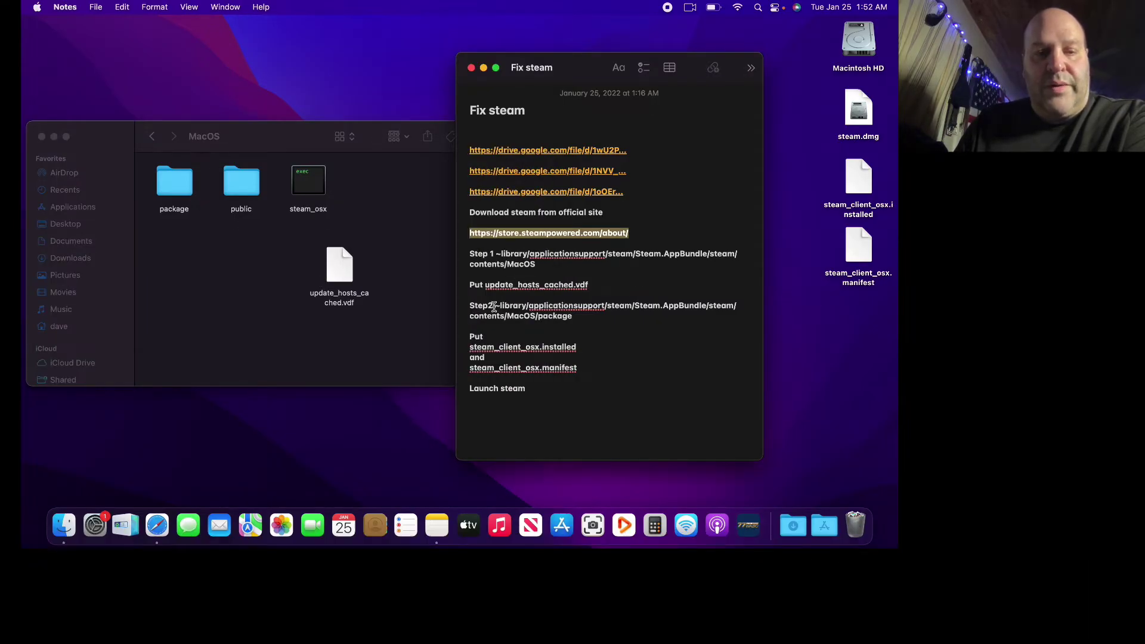
{"action": "double_click", "coordinate": [166, 183]}
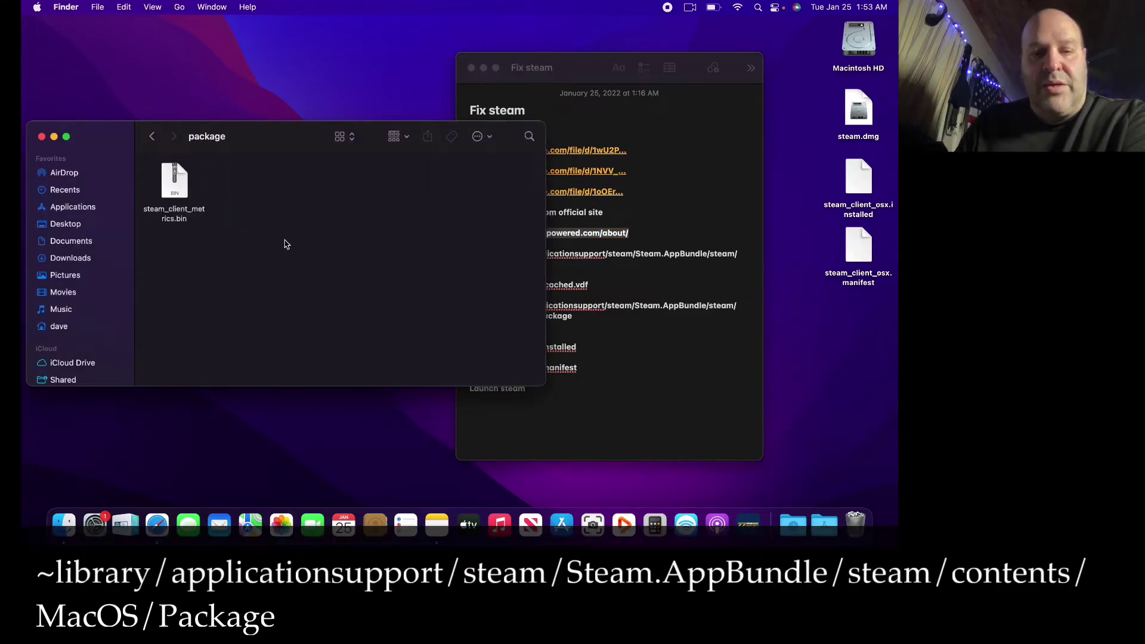
{"action": "left_click_drag", "start_coordinate": [814, 183], "coordinate": [896, 289]}
{"action": "left_click_drag", "start_coordinate": [861, 183], "coordinate": [369, 244]}
{"action": "left_click", "coordinate": [42, 137]}
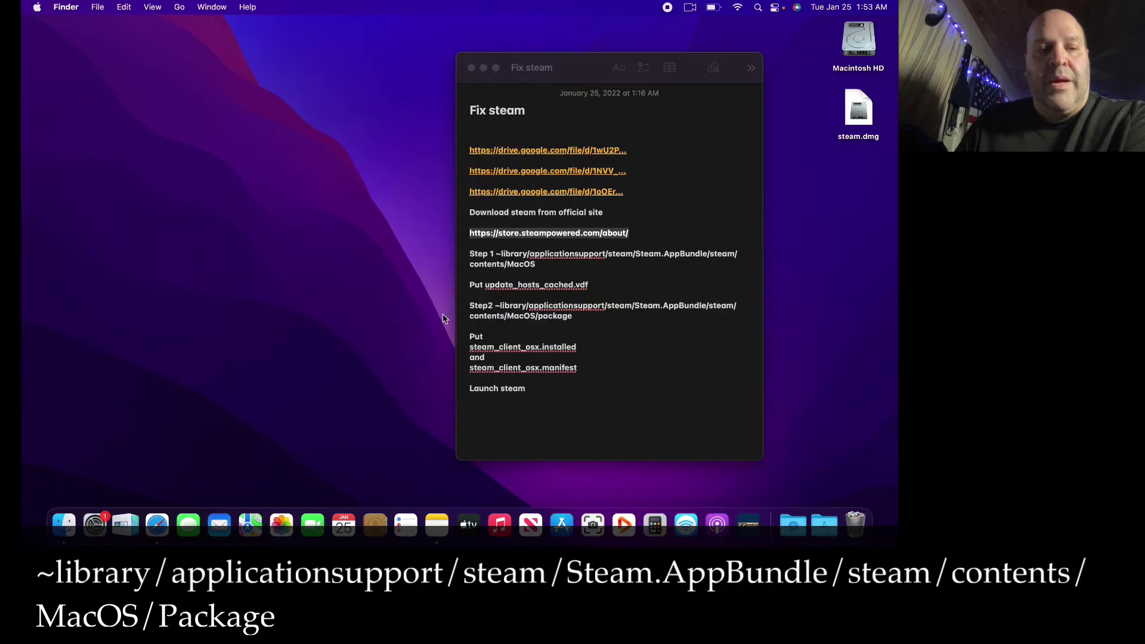
- Close the Fix steam note and launch Steam from the Applications folder
{"action": "left_click", "coordinate": [615, 384]}
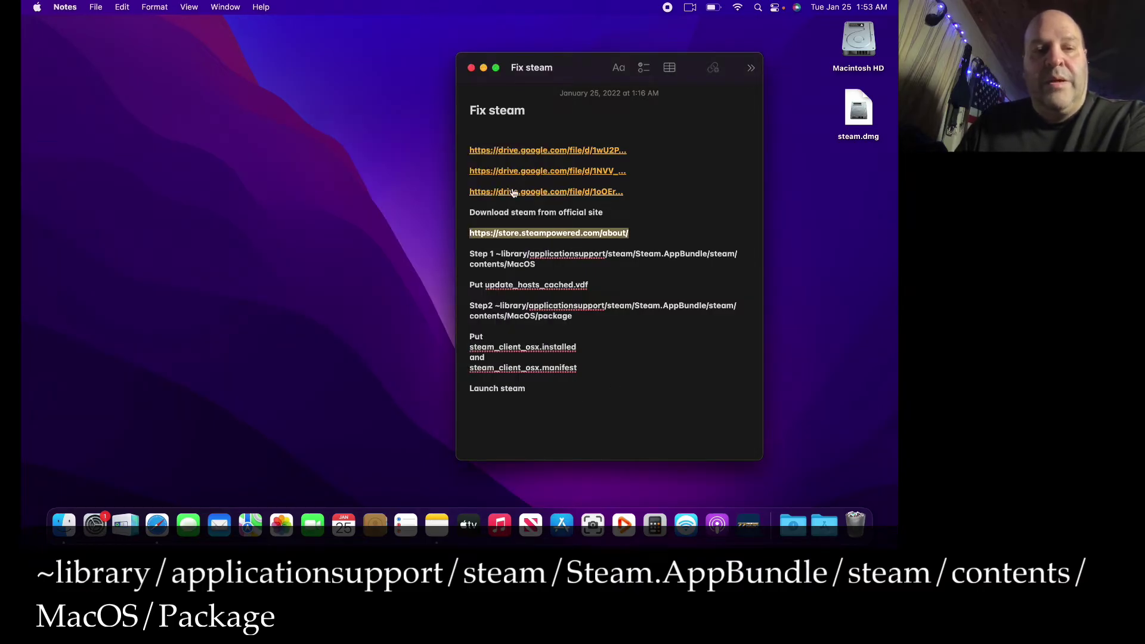
{"action": "left_click", "coordinate": [471, 68]}
{"action": "left_click", "coordinate": [757, 133]}
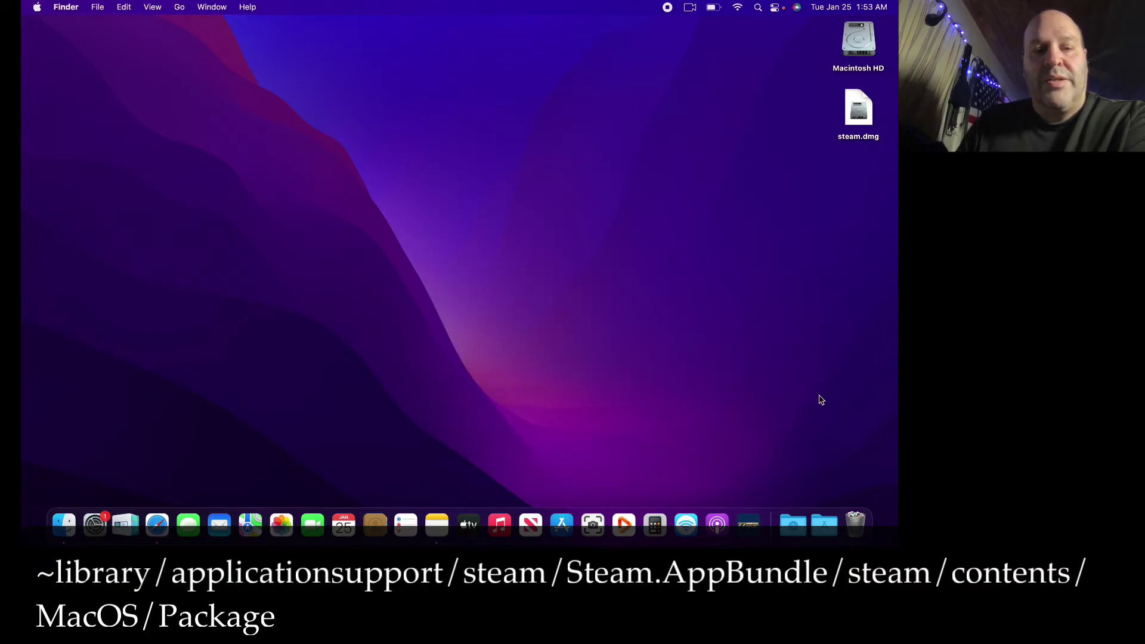
{"action": "left_click", "coordinate": [796, 525]}
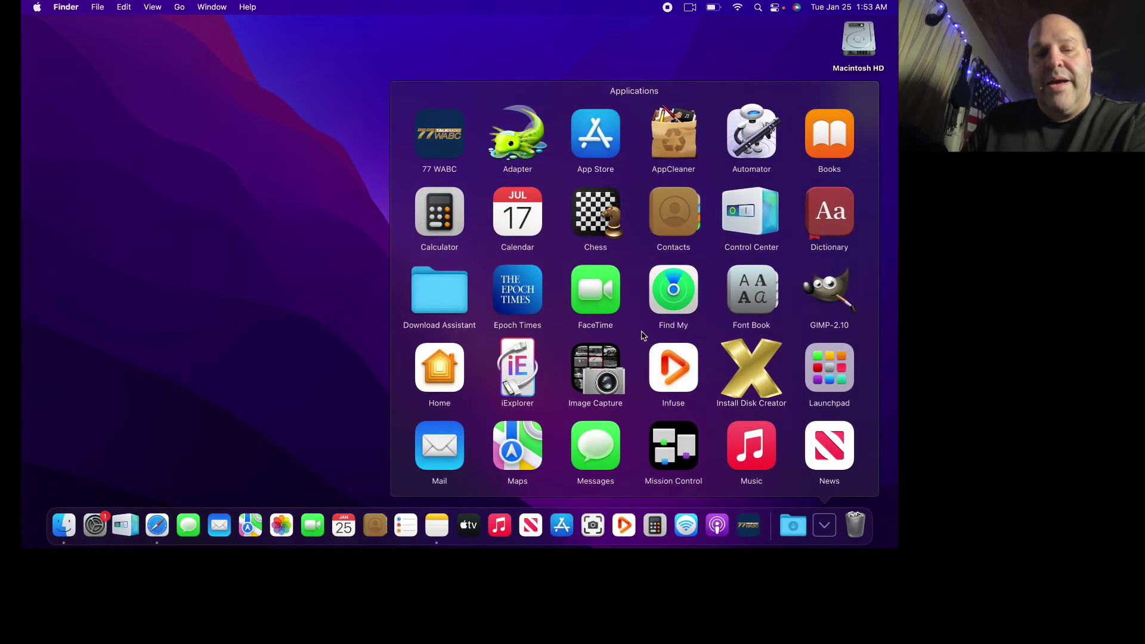
{"action": "scroll", "coordinate": [639, 336], "scroll_direction": "down", "scroll_amount": 5}
{"action": "left_click", "coordinate": [434, 368]}
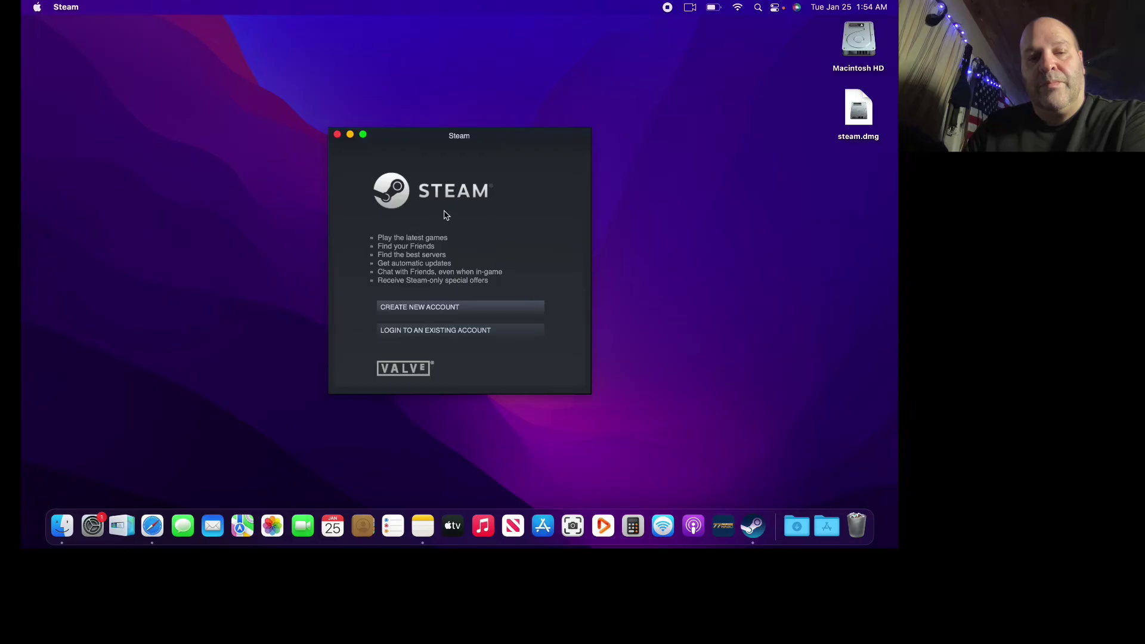
- Log in to an existing Steam account with the account name and password, with Remember my password enabled
{"action": "left_click", "coordinate": [416, 331]}
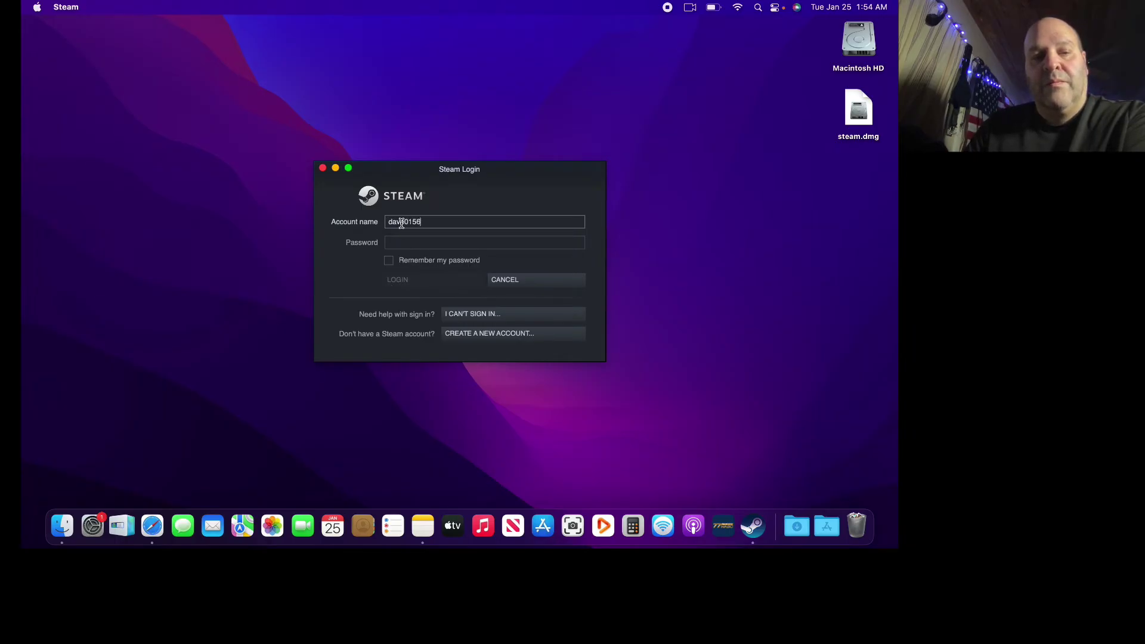
{"action": "left_click", "coordinate": [411, 243]}
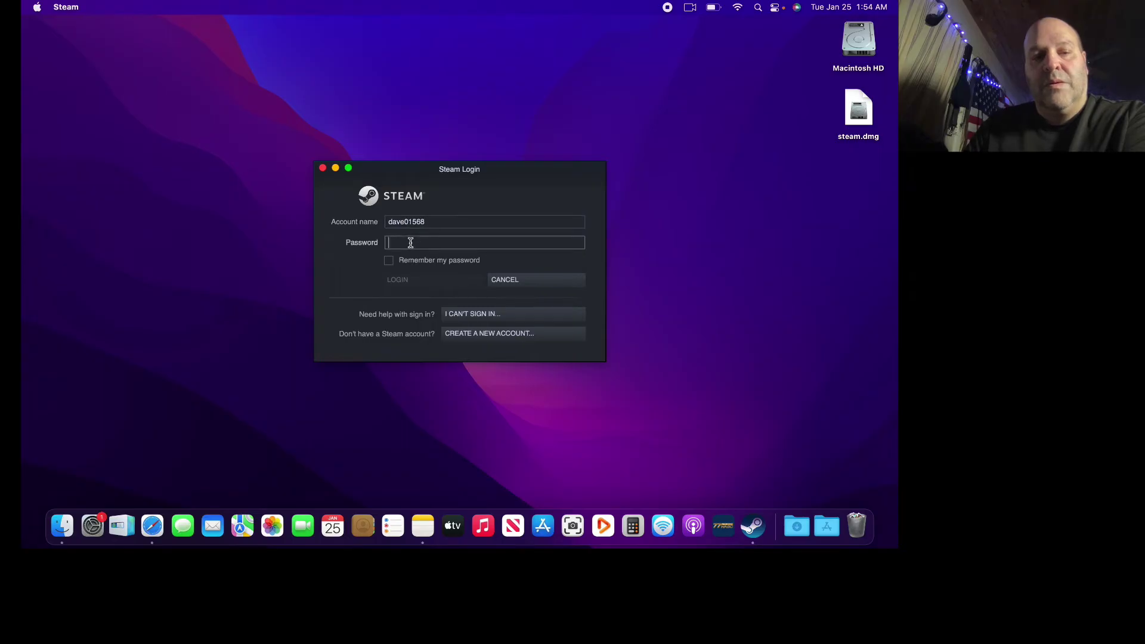
{"action": "type", "text": "•"}
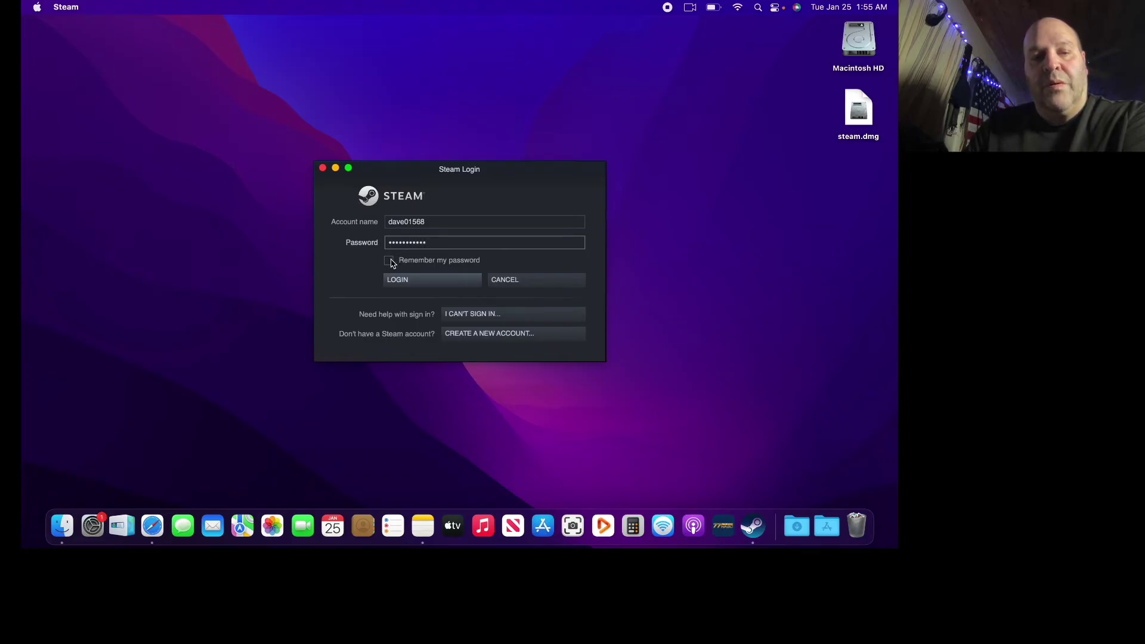
{"action": "left_click", "coordinate": [389, 261]}
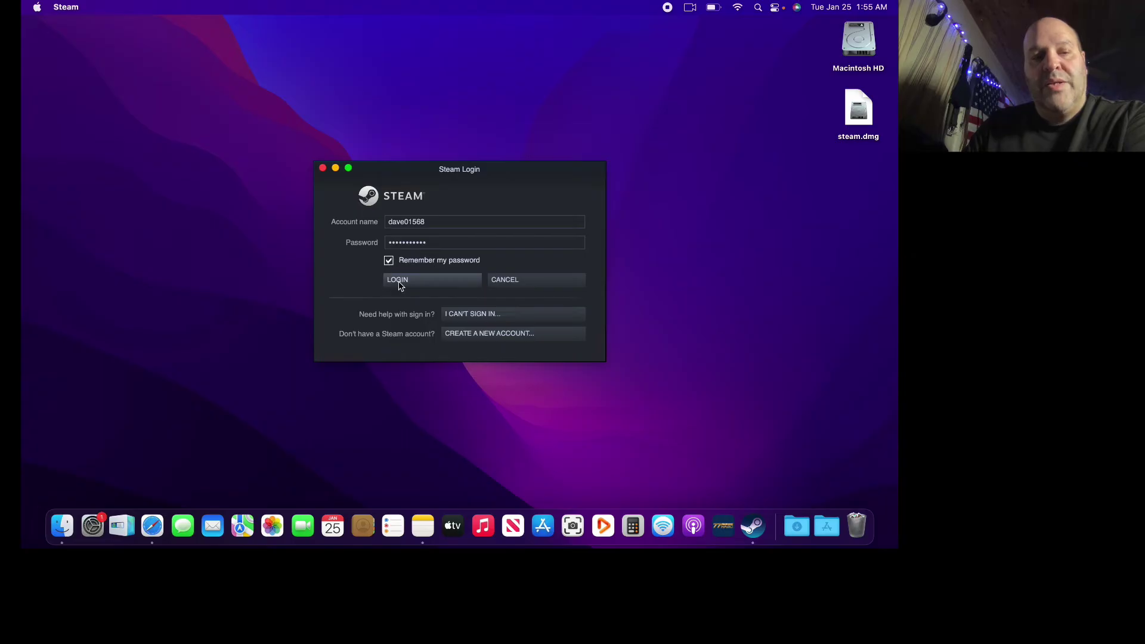
{"action": "left_click", "coordinate": [399, 281]}
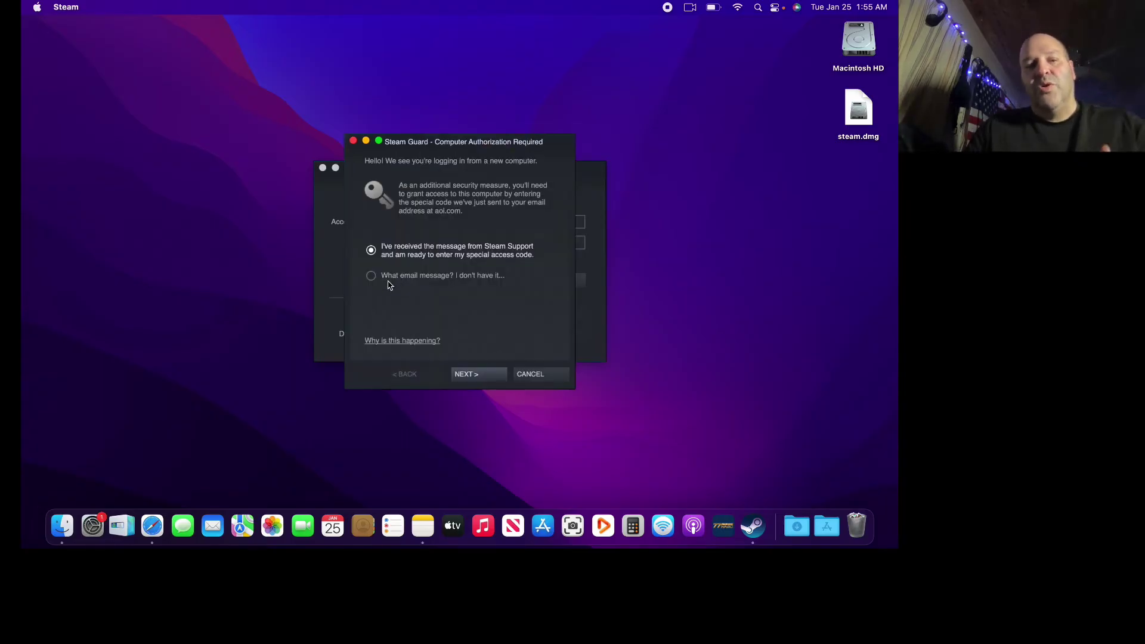
- Confirm that the Steam Support message was received, copy the Steam Guard code from Steam's e-mail in Mail, and close the Mail window
{"action": "left_click", "coordinate": [481, 377]}
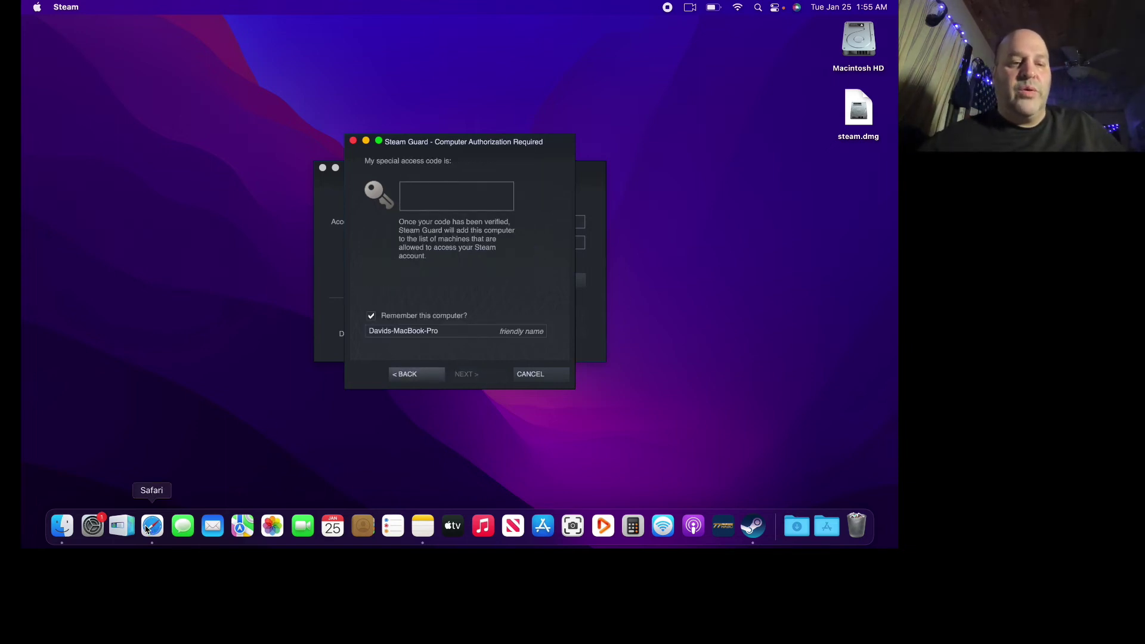
{"action": "left_click", "coordinate": [211, 526]}
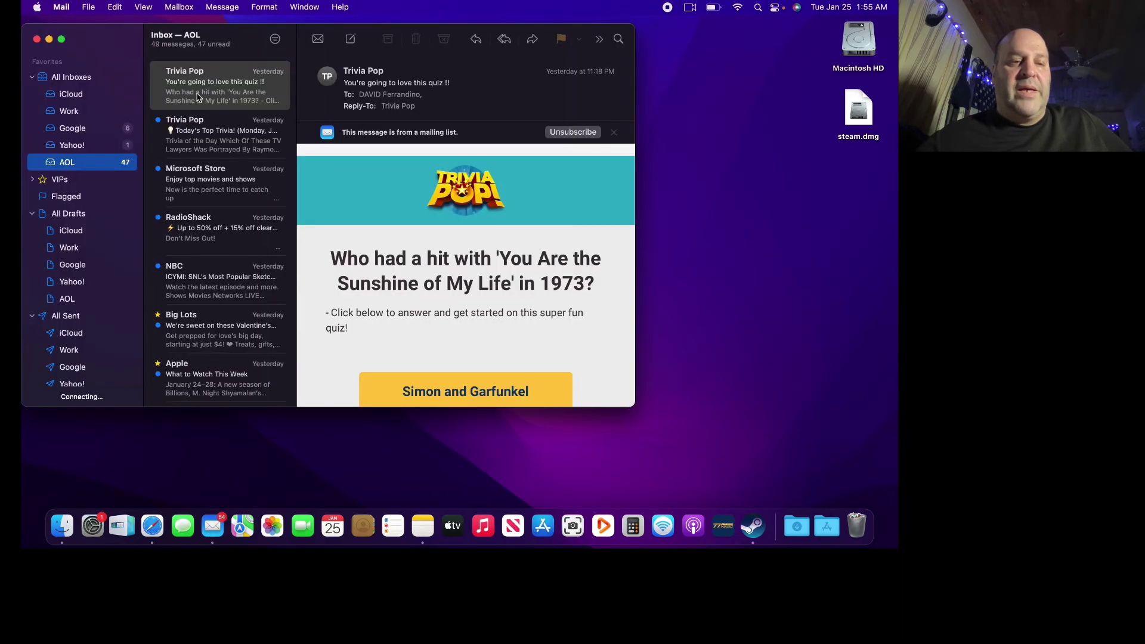
{"action": "left_click", "coordinate": [185, 90]}
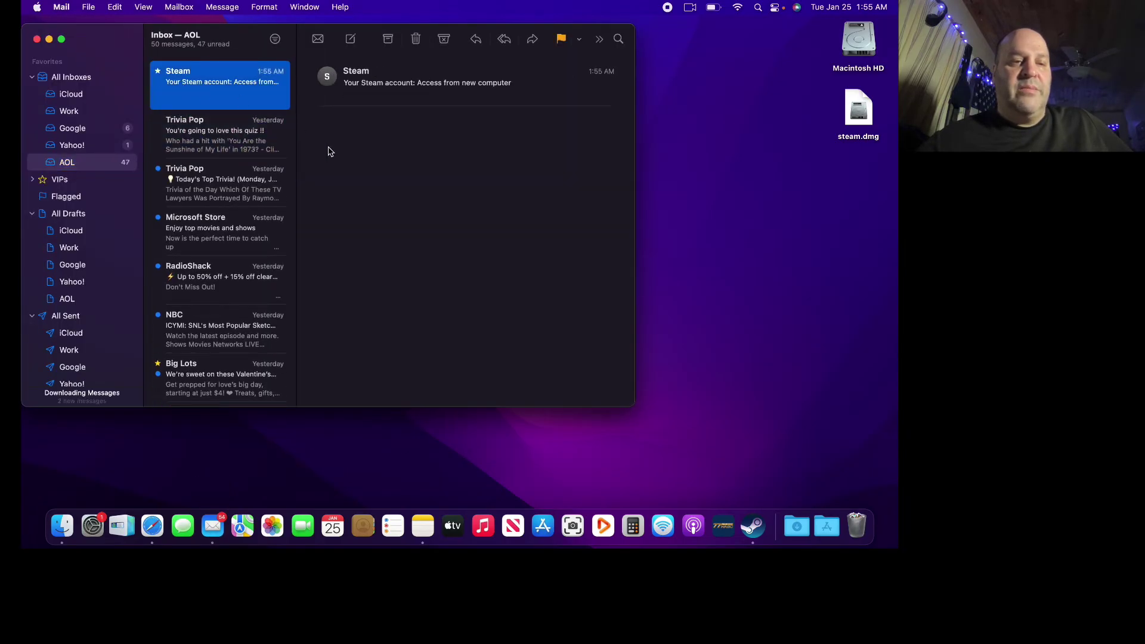
{"action": "left_click_drag", "start_coordinate": [486, 331], "coordinate": [589, 330]}
{"action": "right_click", "coordinate": [551, 328]}
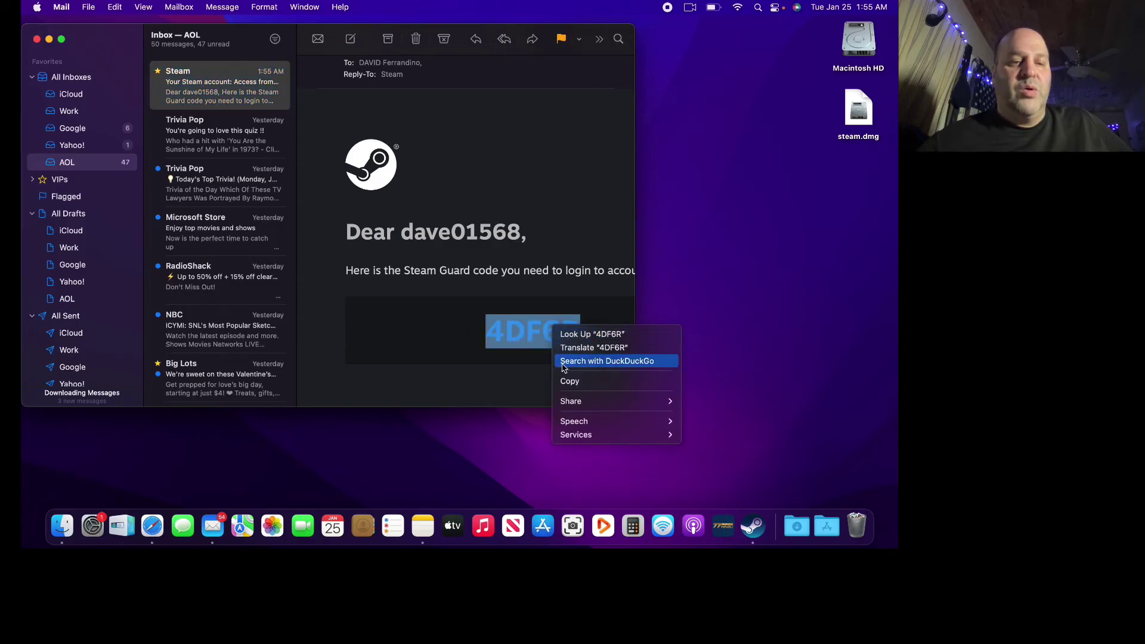
{"action": "left_click", "coordinate": [569, 381]}
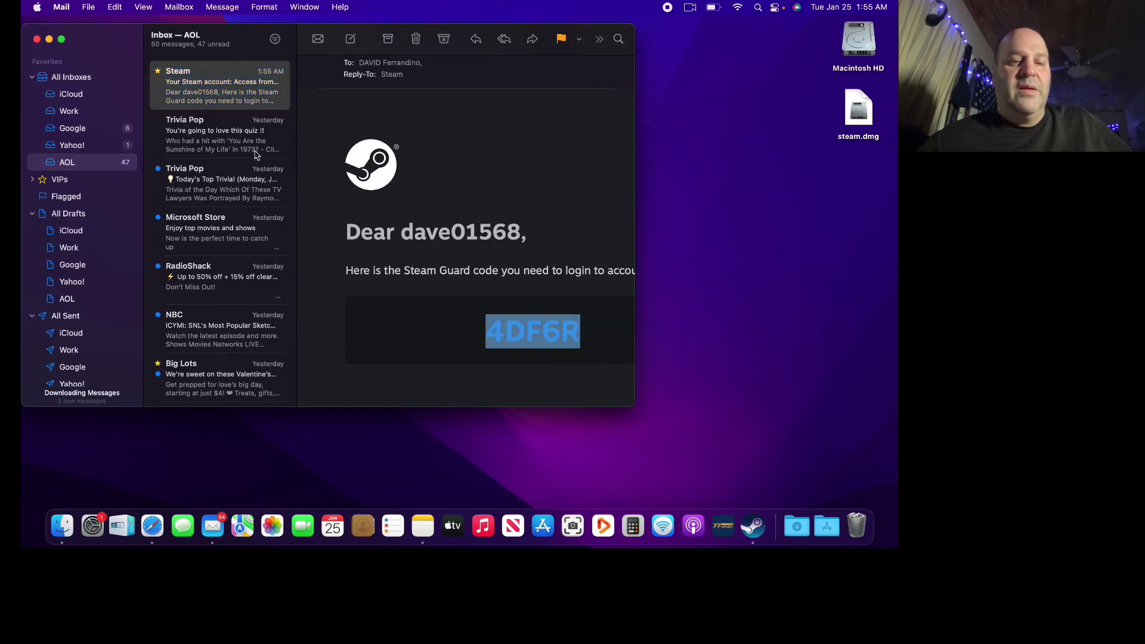
{"action": "left_click", "coordinate": [37, 39]}
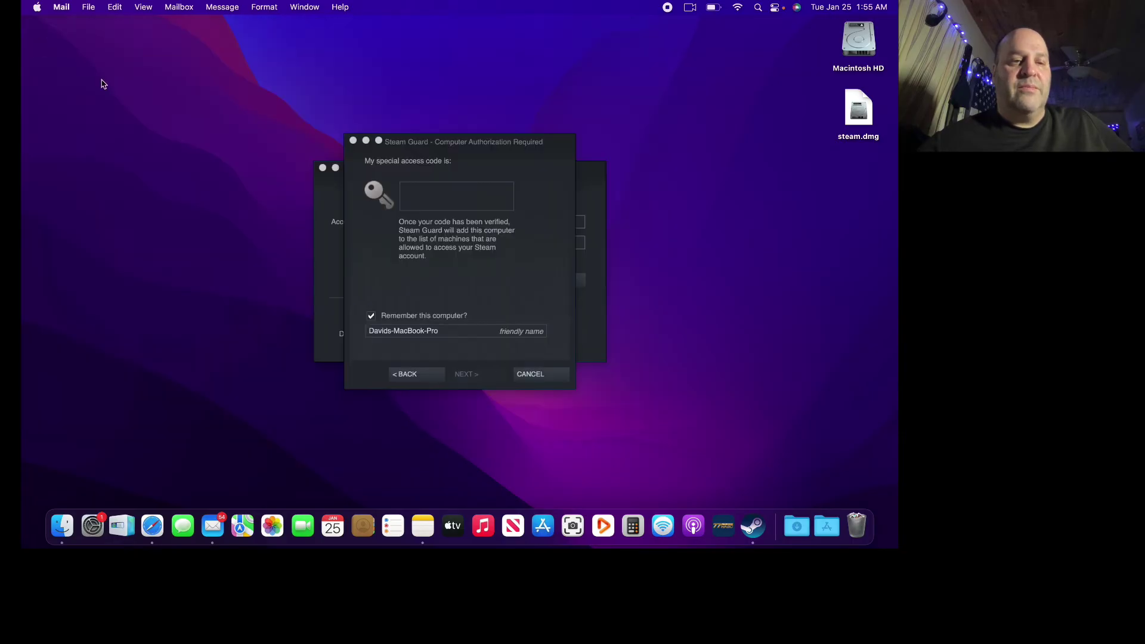
- Paste the Steam Guard access code into the special access code field, submit it, and finish the computer authorization
{"action": "left_click", "coordinate": [436, 199]}
{"action": "right_click", "coordinate": [427, 204]}
{"action": "left_click", "coordinate": [440, 234]}
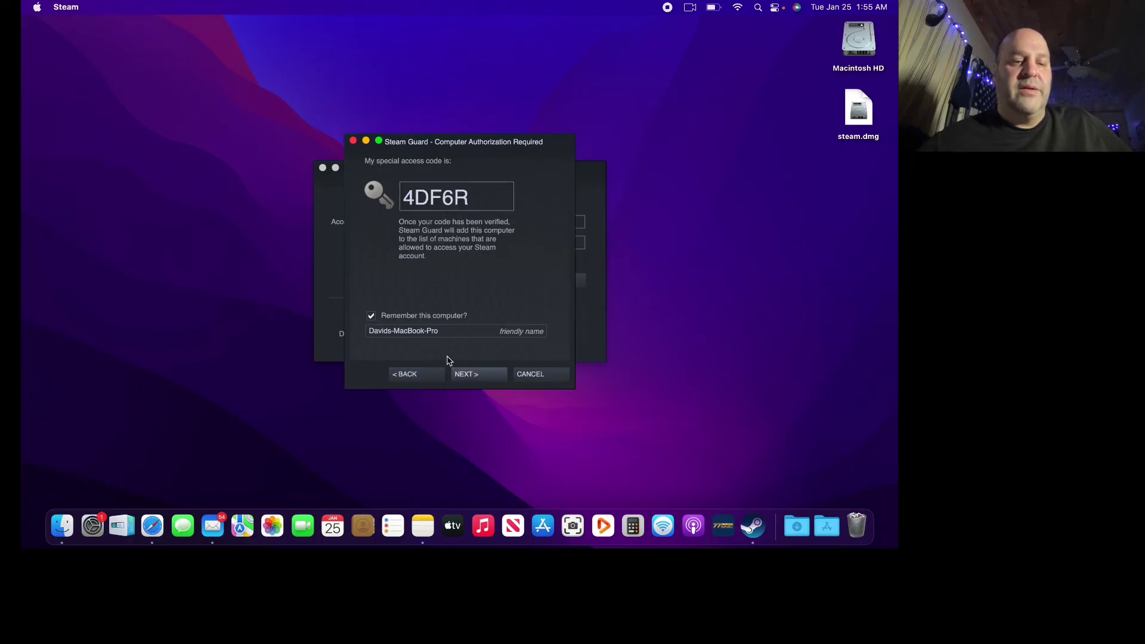
{"action": "left_click", "coordinate": [471, 378]}
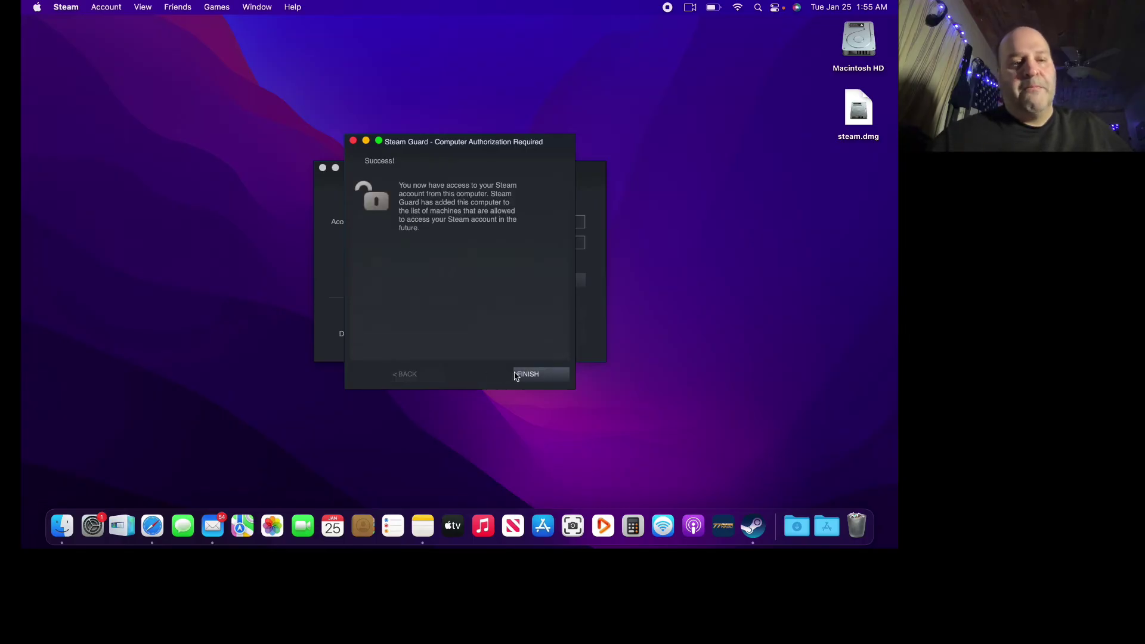
{"action": "left_click", "coordinate": [518, 375]}
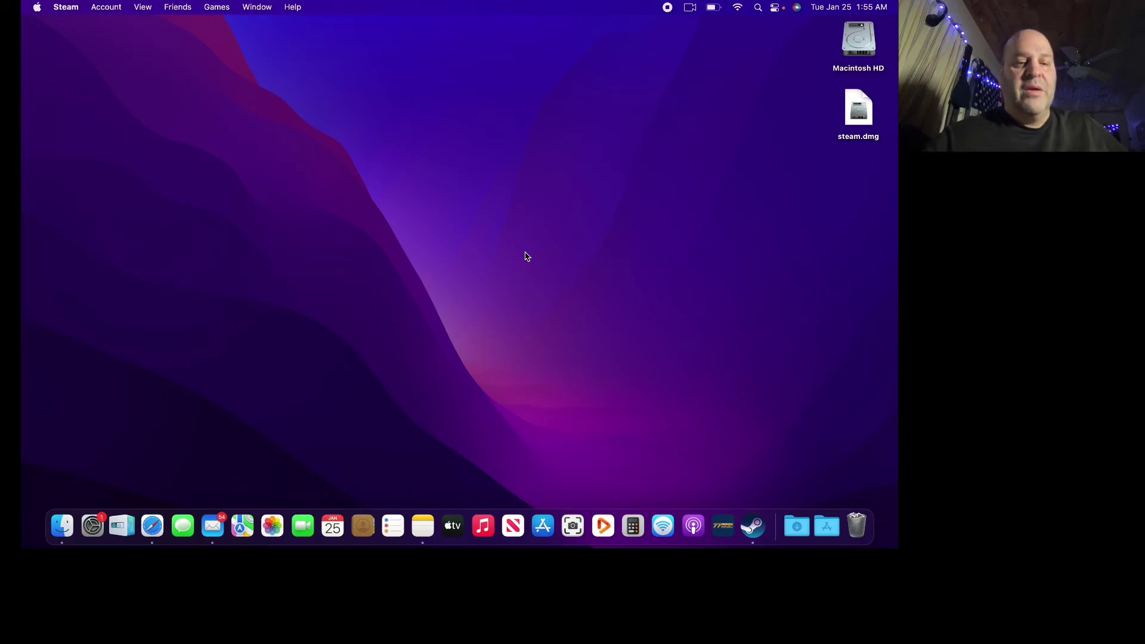
- Check for Steam updates and quit Steam
{"action": "left_click", "coordinate": [760, 529]}
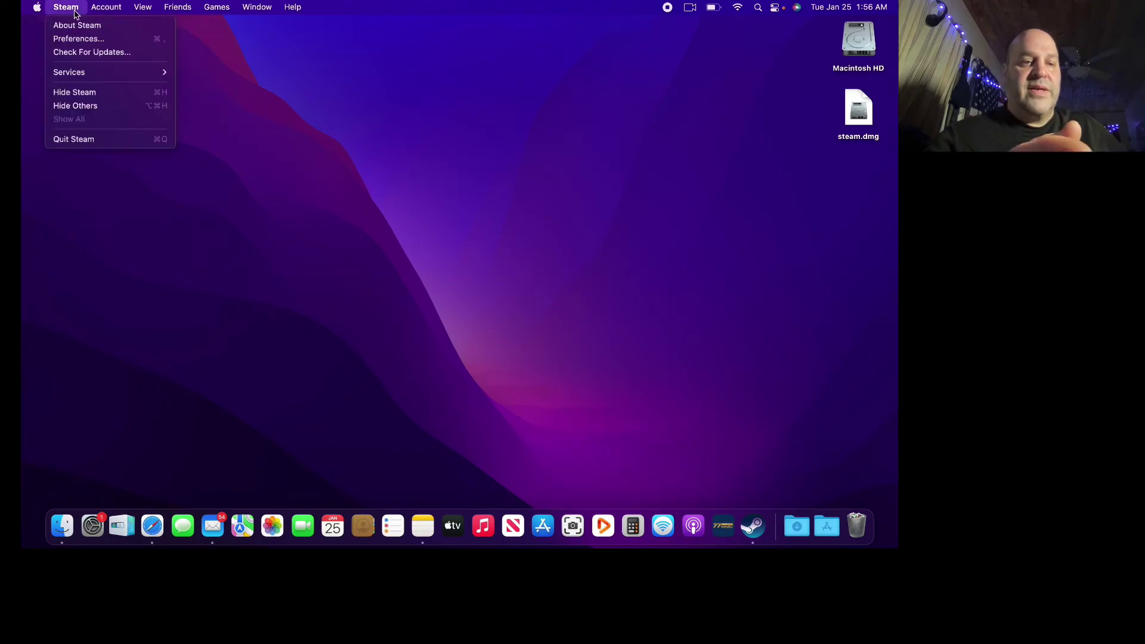
{"action": "left_click", "coordinate": [76, 52]}
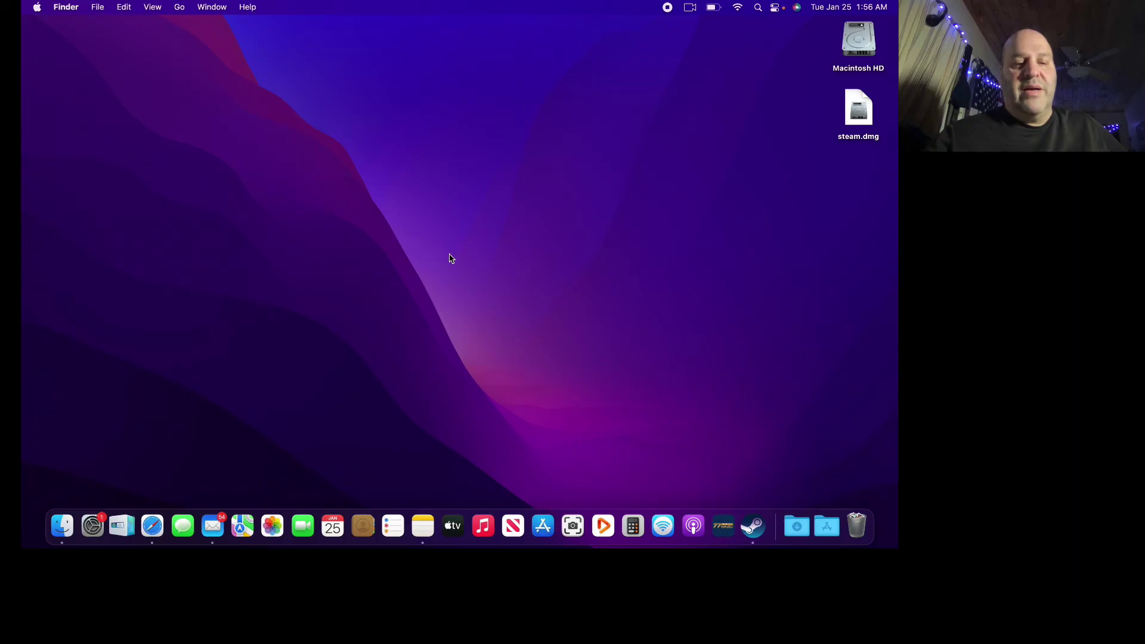
{"action": "right_click", "coordinate": [754, 530]}
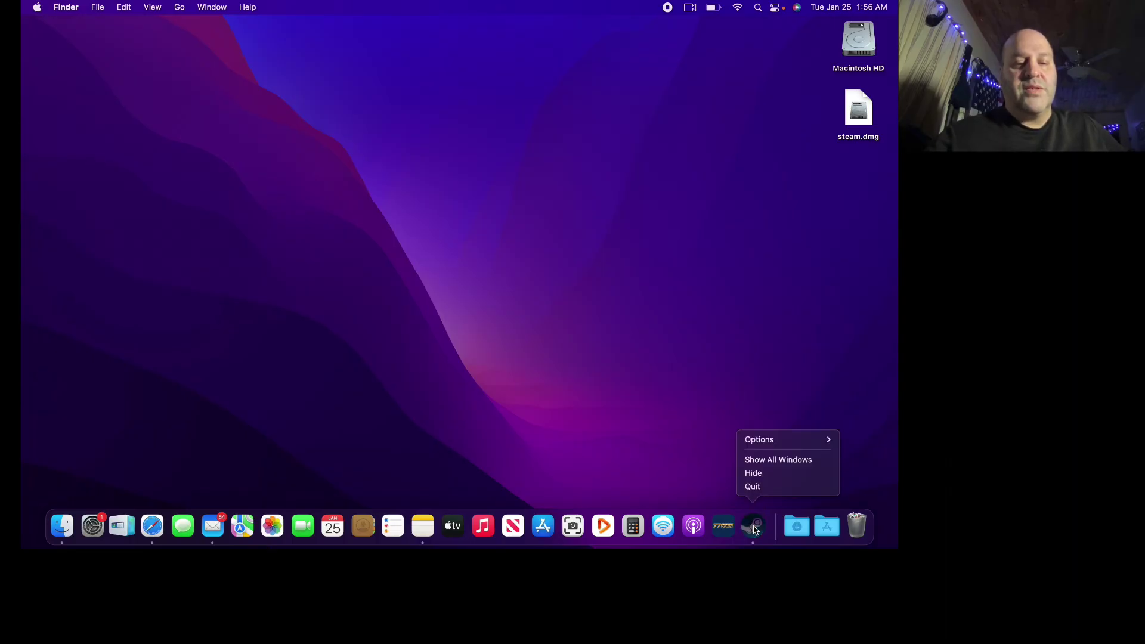
{"action": "left_click", "coordinate": [752, 488]}
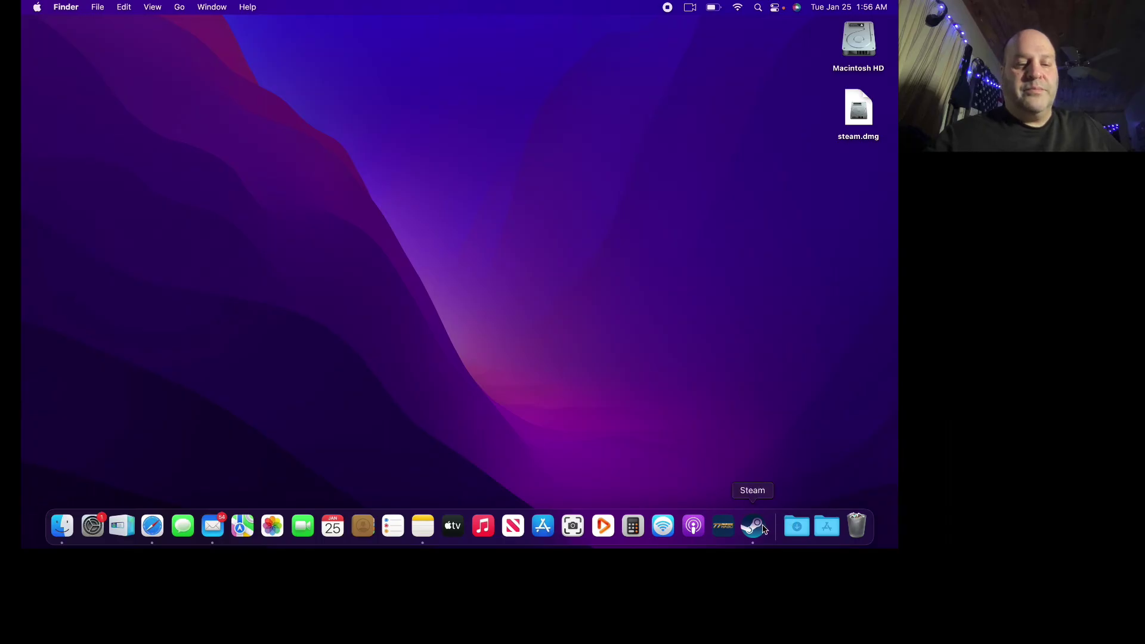
- Relaunch Steam from the Applications folder and close its Friends window
{"action": "left_click", "coordinate": [797, 528]}
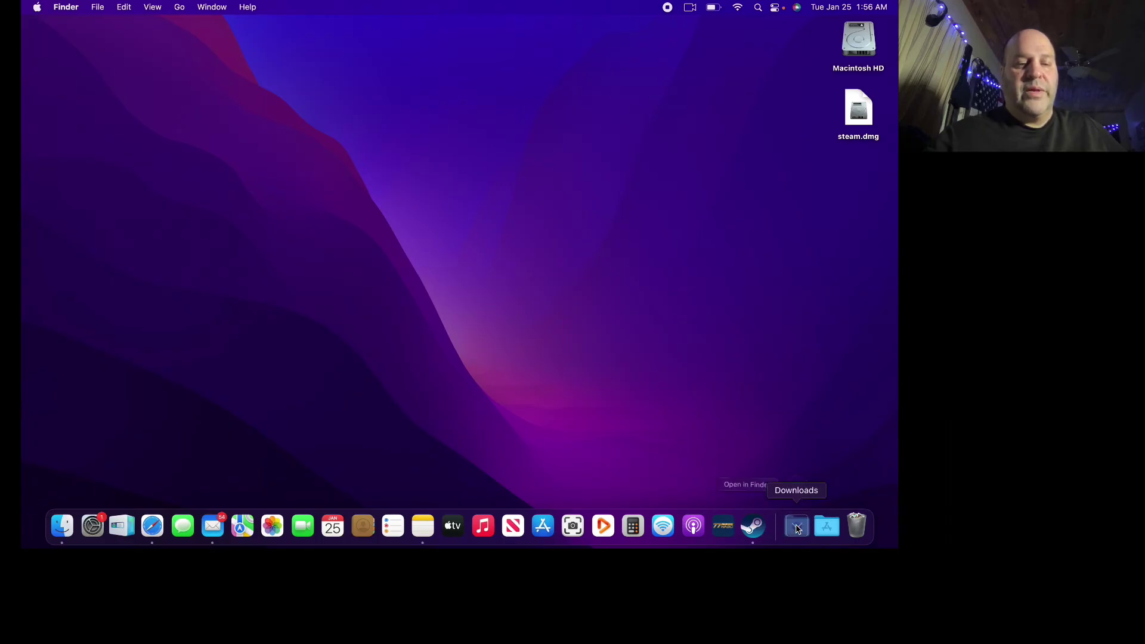
{"action": "left_click", "coordinate": [825, 524]}
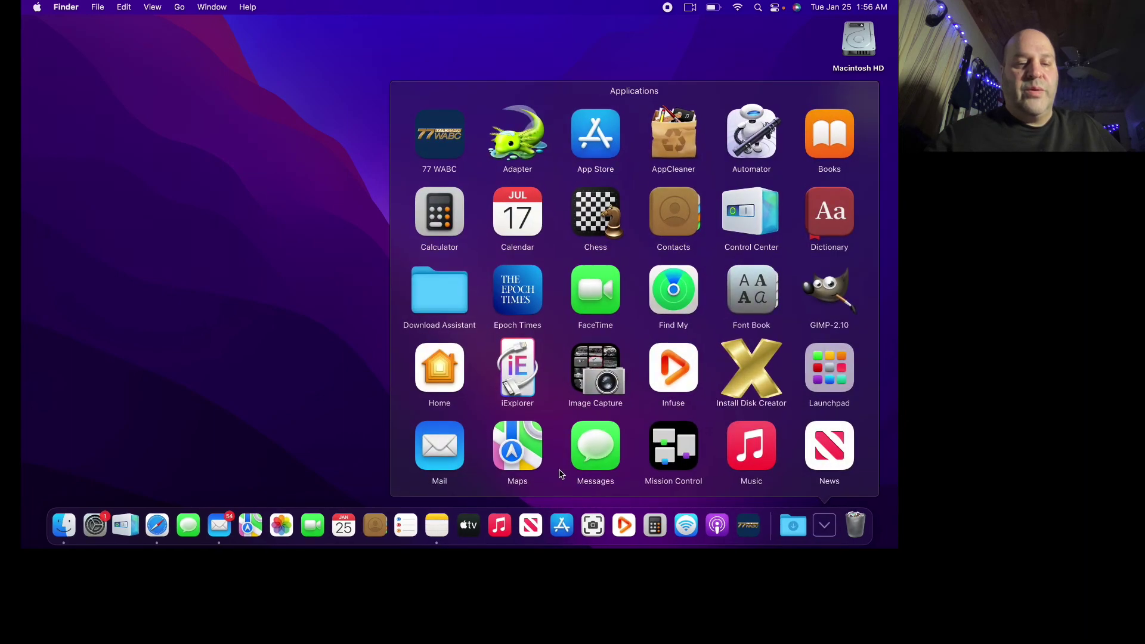
{"action": "scroll", "coordinate": [559, 471], "scroll_direction": "down", "scroll_amount": 5}
{"action": "left_click", "coordinate": [439, 374]}
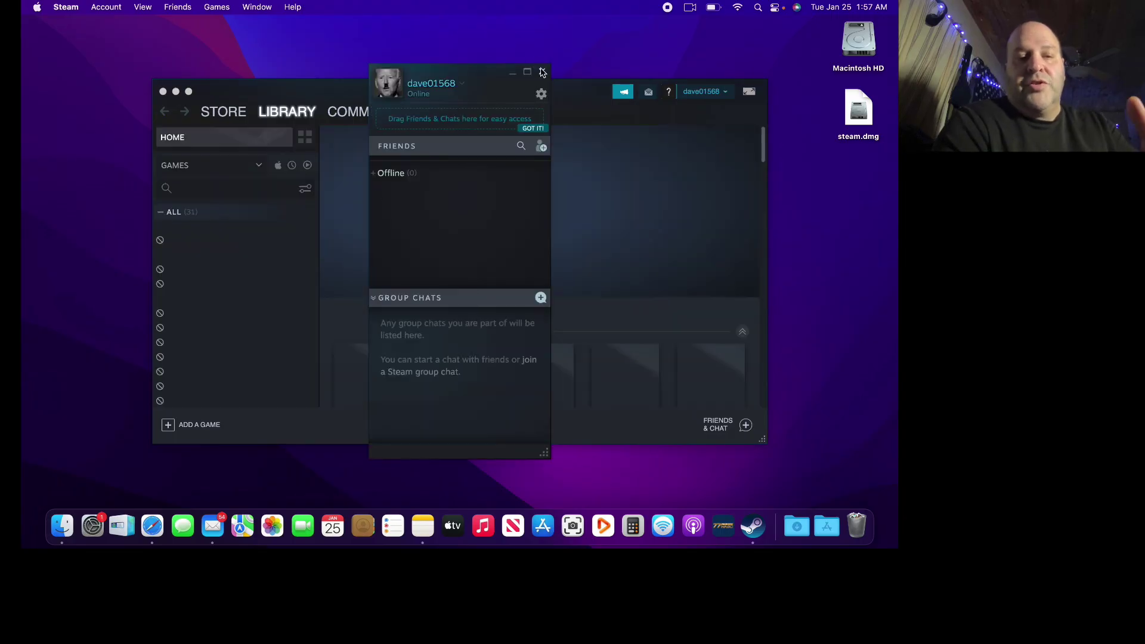
{"action": "left_click", "coordinate": [541, 71]}
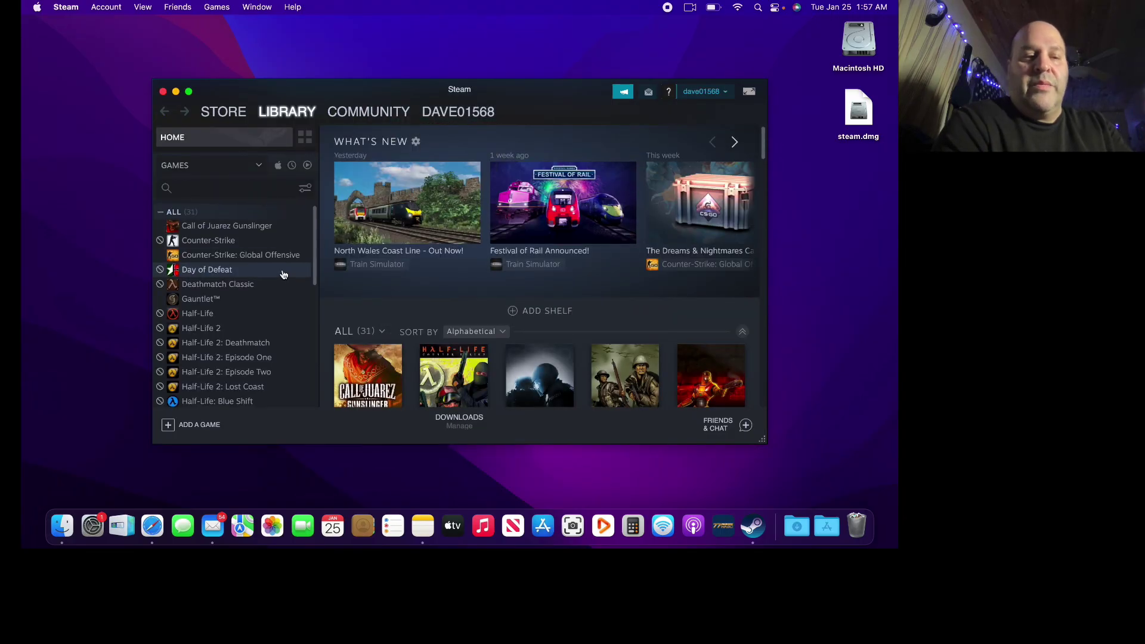
- Look through the Steam library's game list, and view the Steam Deck web page down to its storage versions and reservation options
{"action": "scroll", "coordinate": [260, 310], "scroll_direction": "down", "scroll_amount": 1}
{"action": "scroll", "coordinate": [261, 310], "scroll_direction": "down", "scroll_amount": 10}
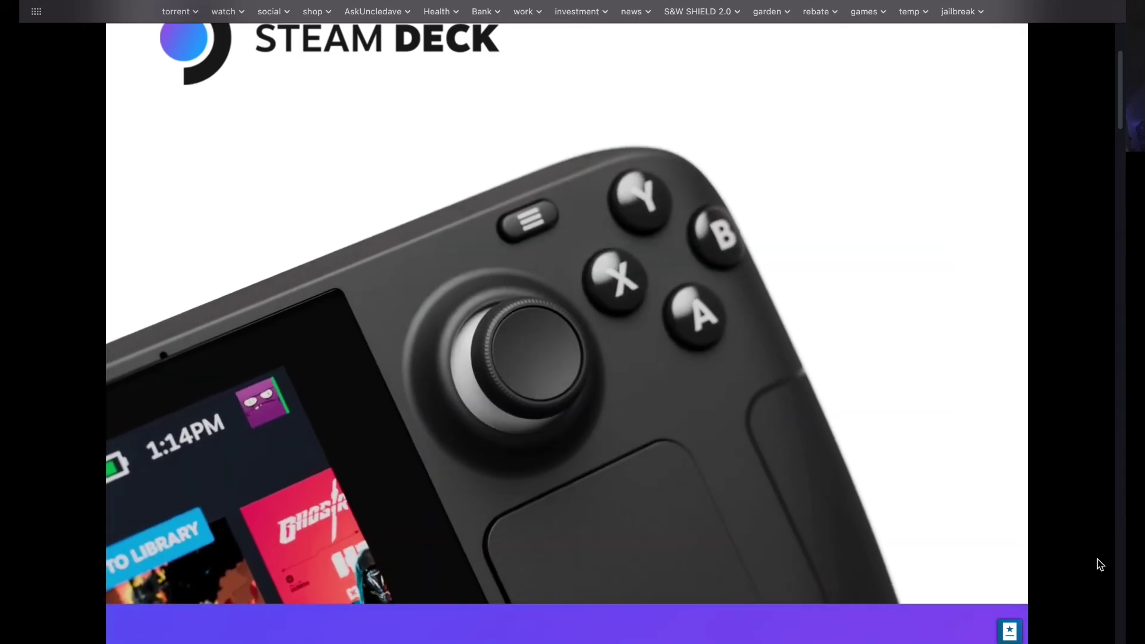
{"action": "scroll", "coordinate": [1097, 559], "scroll_direction": "down", "scroll_amount": 1}
{"action": "scroll", "coordinate": [1096, 559], "scroll_direction": "down", "scroll_amount": 5}
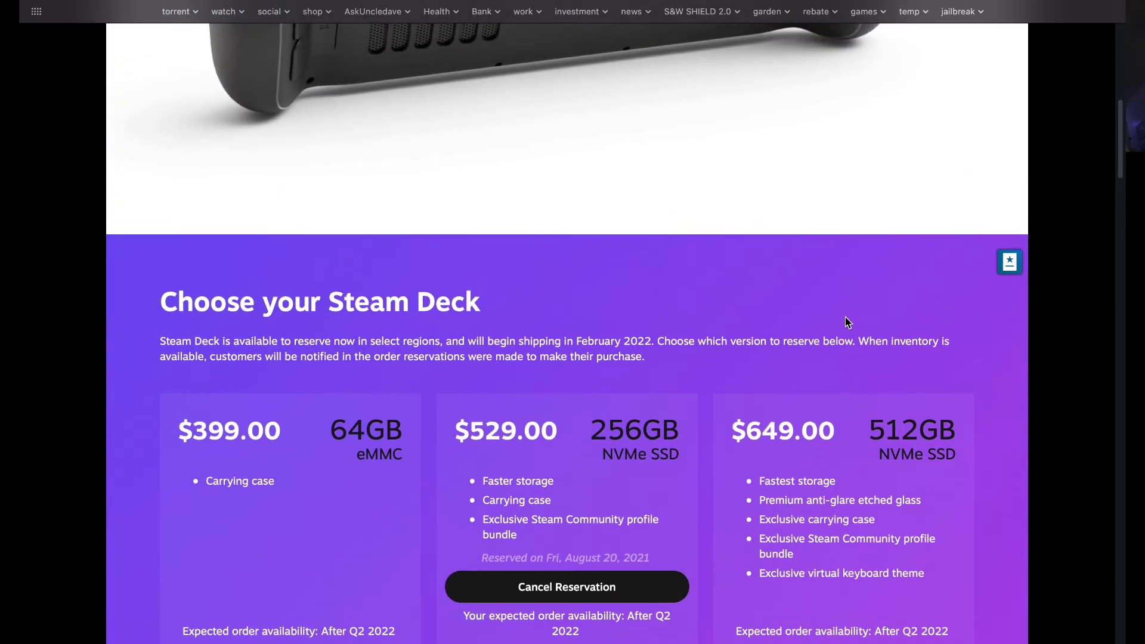
{"action": "scroll", "coordinate": [846, 322], "scroll_direction": "up", "scroll_amount": 5}
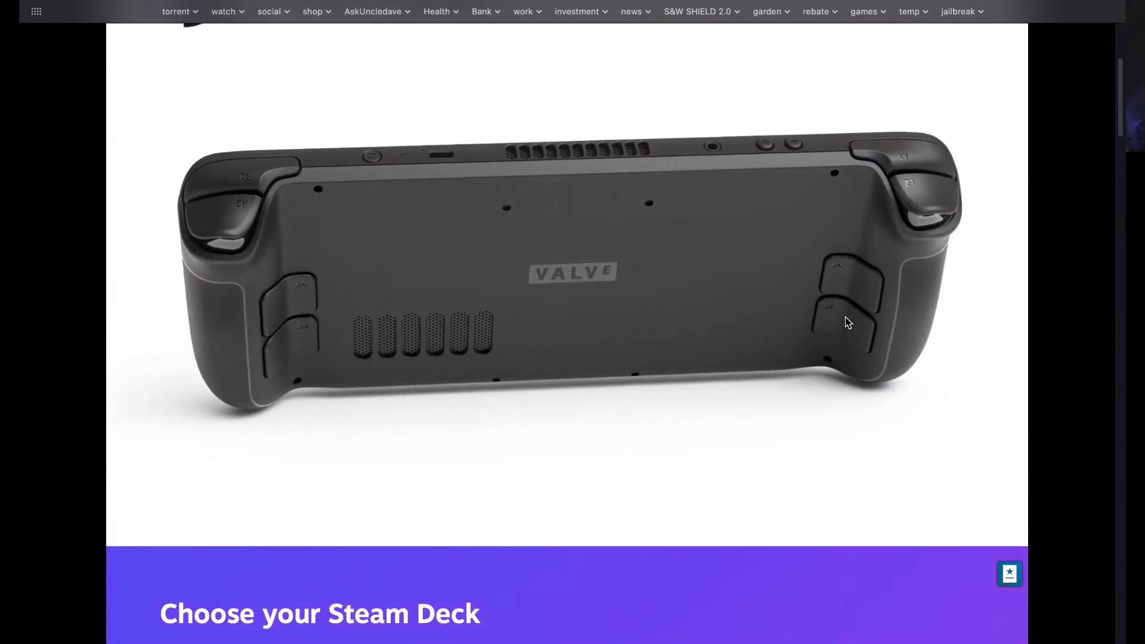